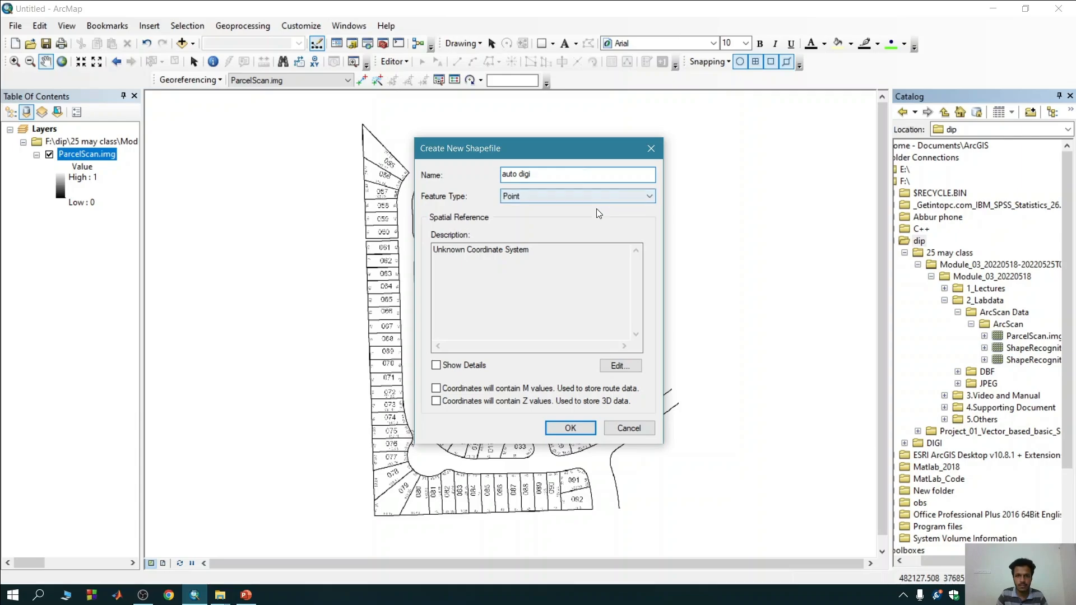
Create the auto digi shapefile with feature type Polyline and the BTM coordinate system from the favorites.
{"action": "left_click", "coordinate": [594, 198]}
{"action": "left_click", "coordinate": [551, 220]}
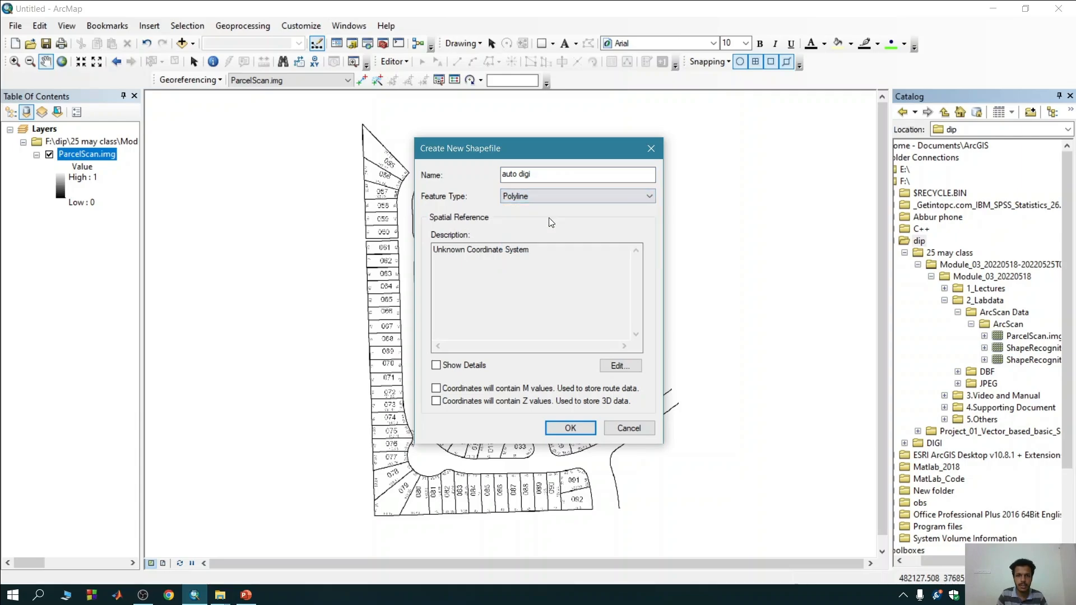
{"action": "left_click", "coordinate": [620, 368]}
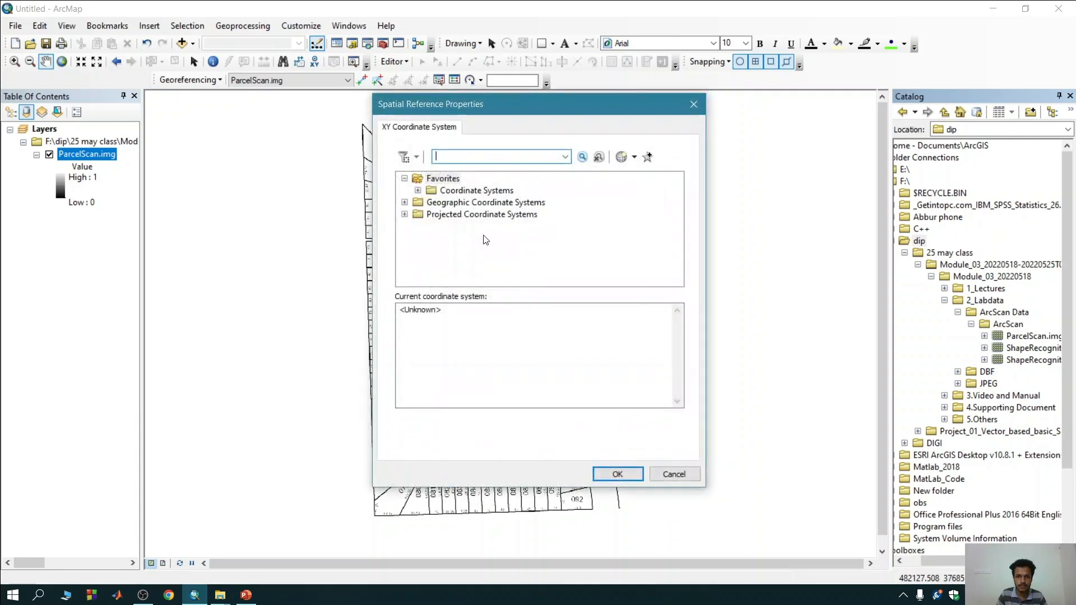
{"action": "left_click", "coordinate": [418, 191]}
{"action": "left_click", "coordinate": [457, 193]}
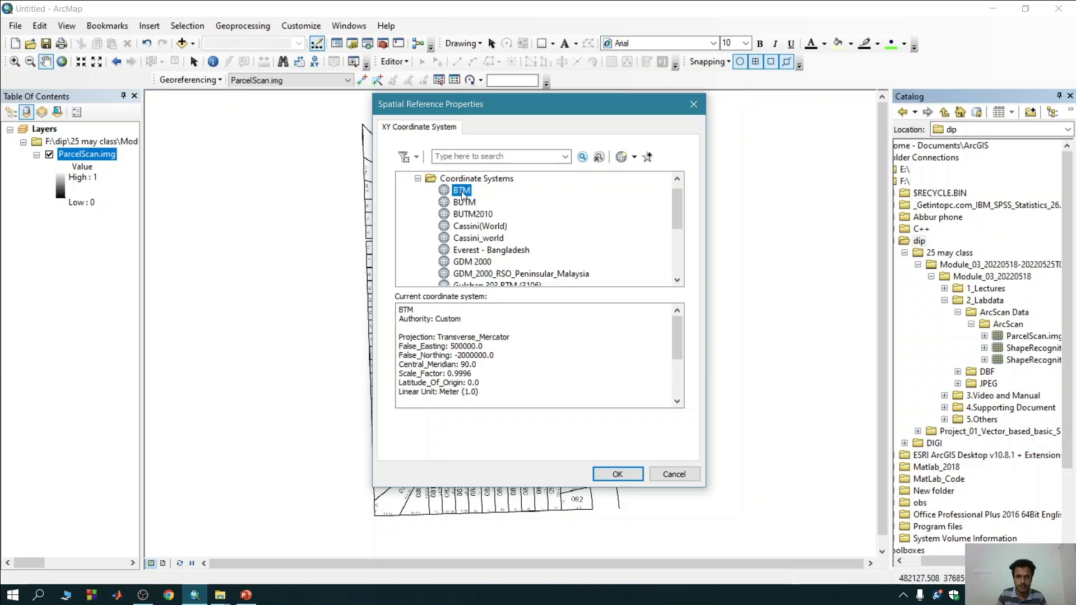
{"action": "left_click", "coordinate": [617, 474]}
{"action": "left_click", "coordinate": [583, 428]}
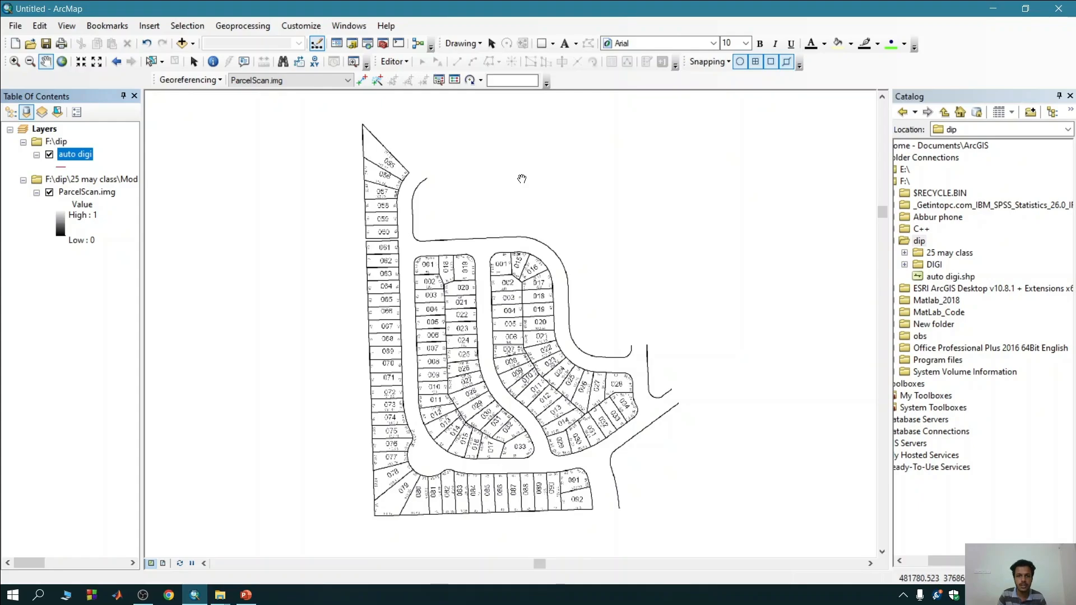
Display the ArcScan toolbar and dock it with the other toolbars above the map.
{"action": "right_click", "coordinate": [474, 27]}
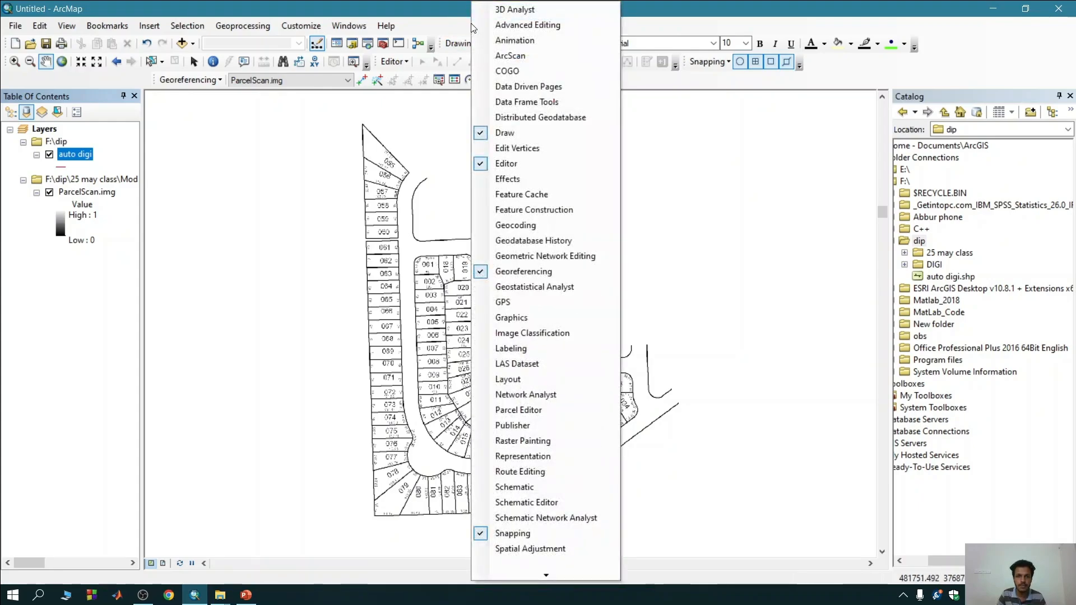
{"action": "left_click", "coordinate": [507, 56]}
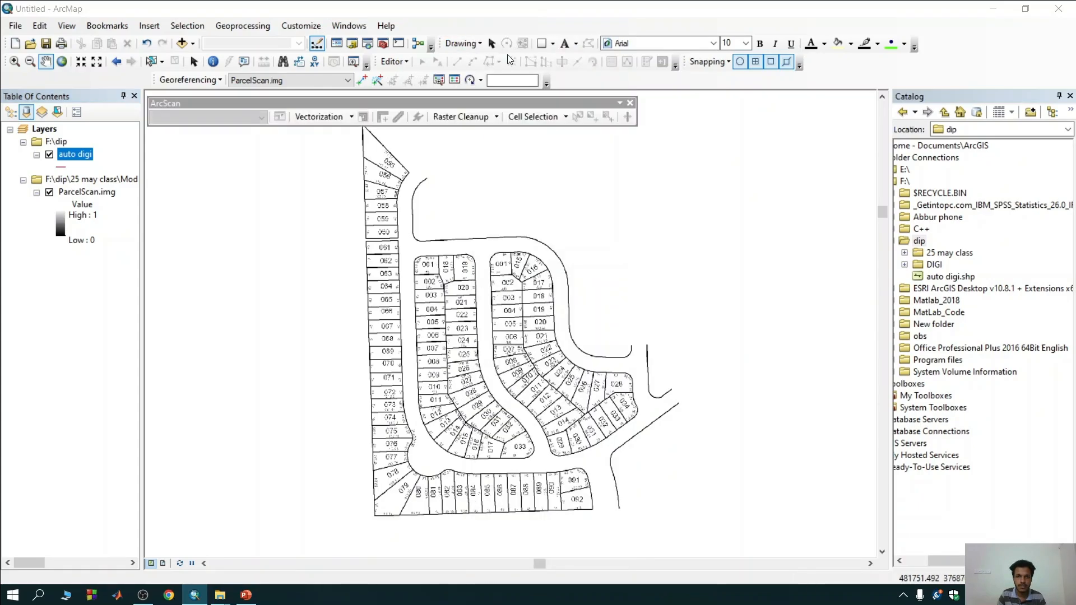
{"action": "left_click_drag", "start_coordinate": [461, 104], "coordinate": [497, 93]}
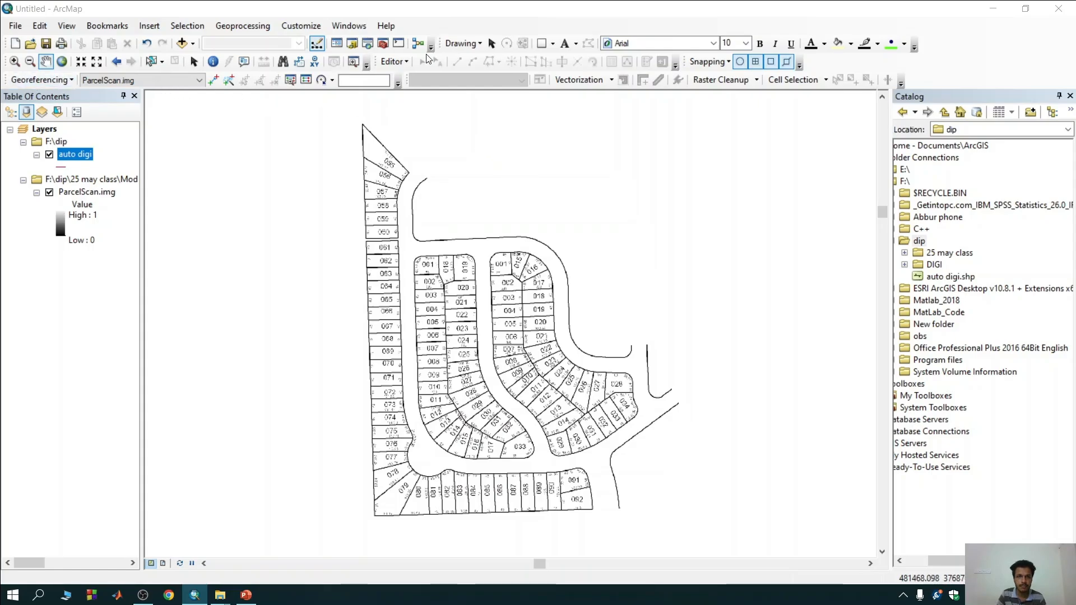
Start an edit session on the auto digi layer and continue past the spatial reference warning.
{"action": "left_click", "coordinate": [402, 61]}
{"action": "left_click", "coordinate": [412, 83]}
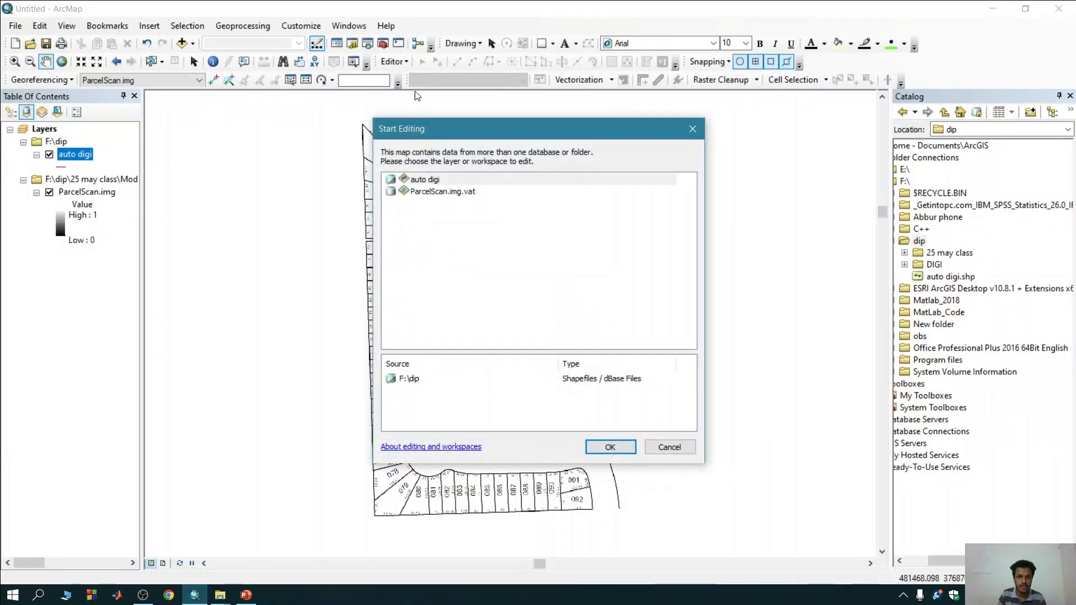
{"action": "left_click", "coordinate": [432, 183]}
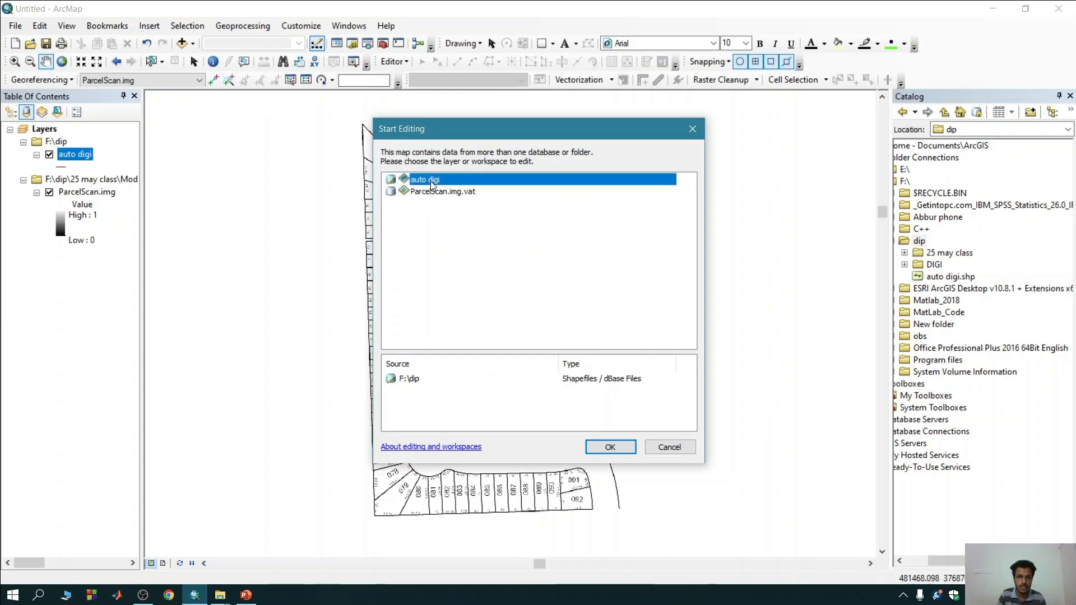
{"action": "left_click", "coordinate": [610, 447]}
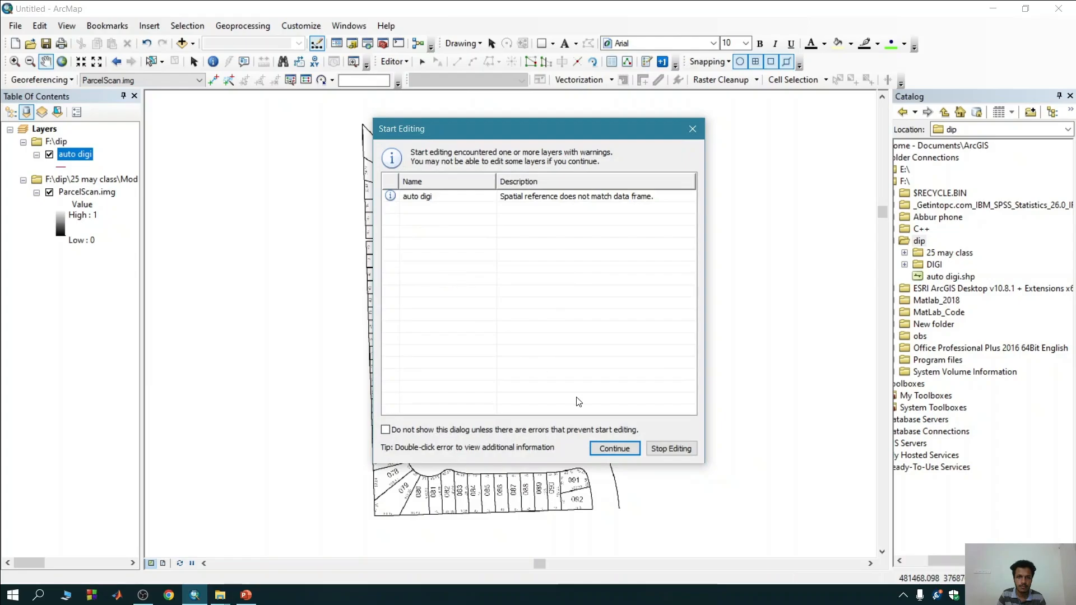
{"action": "left_click", "coordinate": [616, 449]}
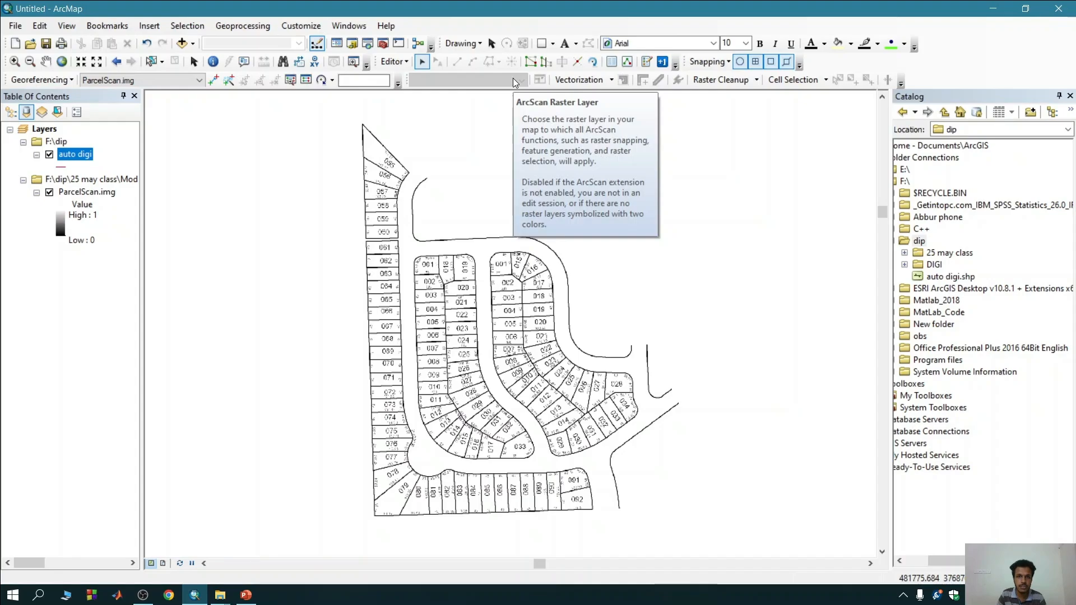
Check in the extensions list whether ArcScan is enabled.
{"action": "left_click", "coordinate": [308, 26]}
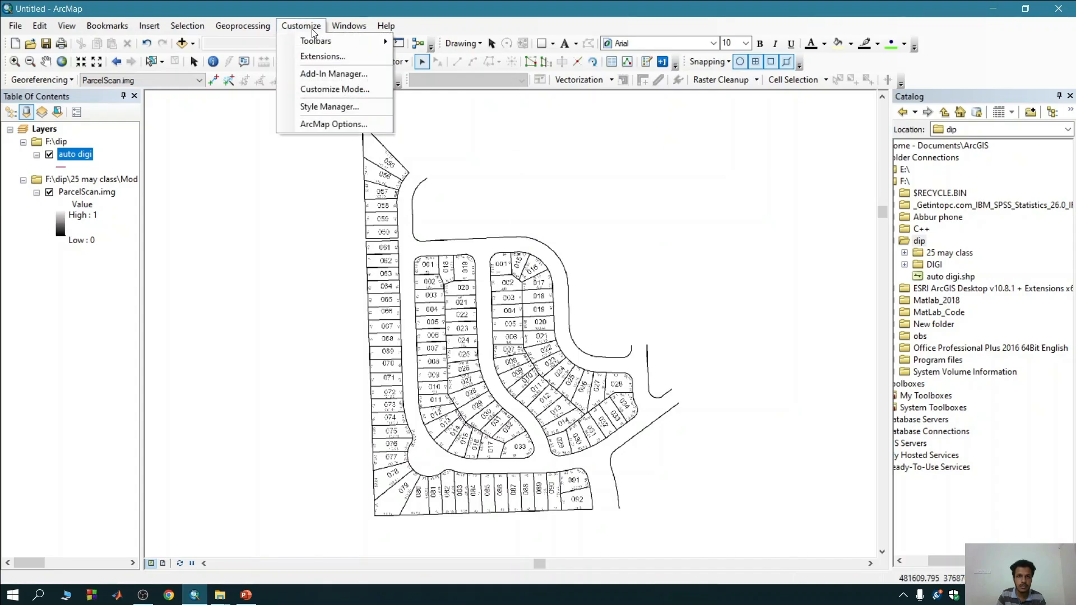
{"action": "left_click", "coordinate": [336, 57]}
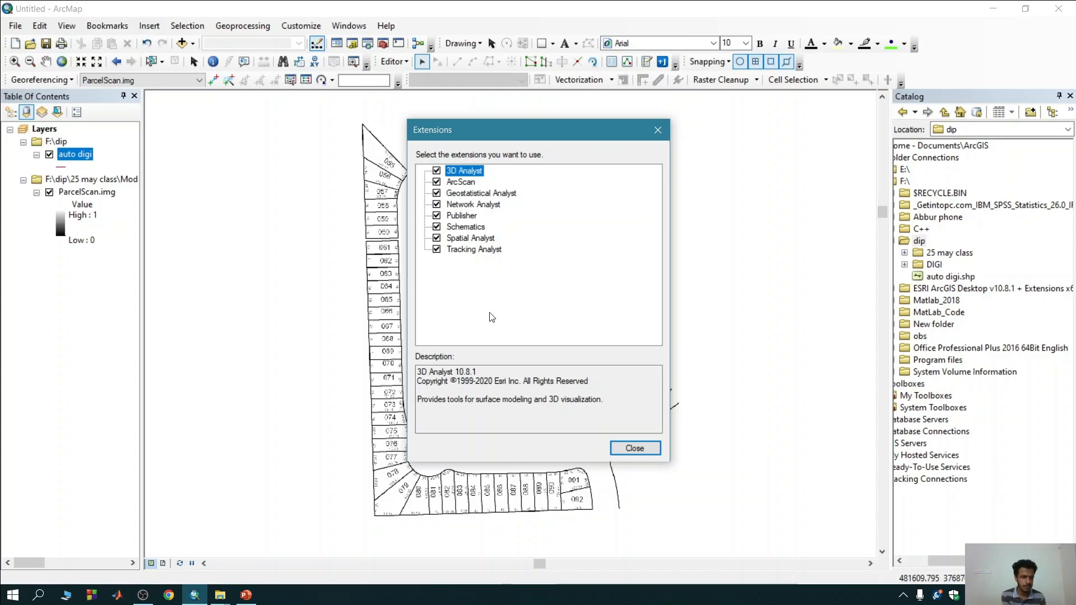
{"action": "left_click", "coordinate": [645, 452]}
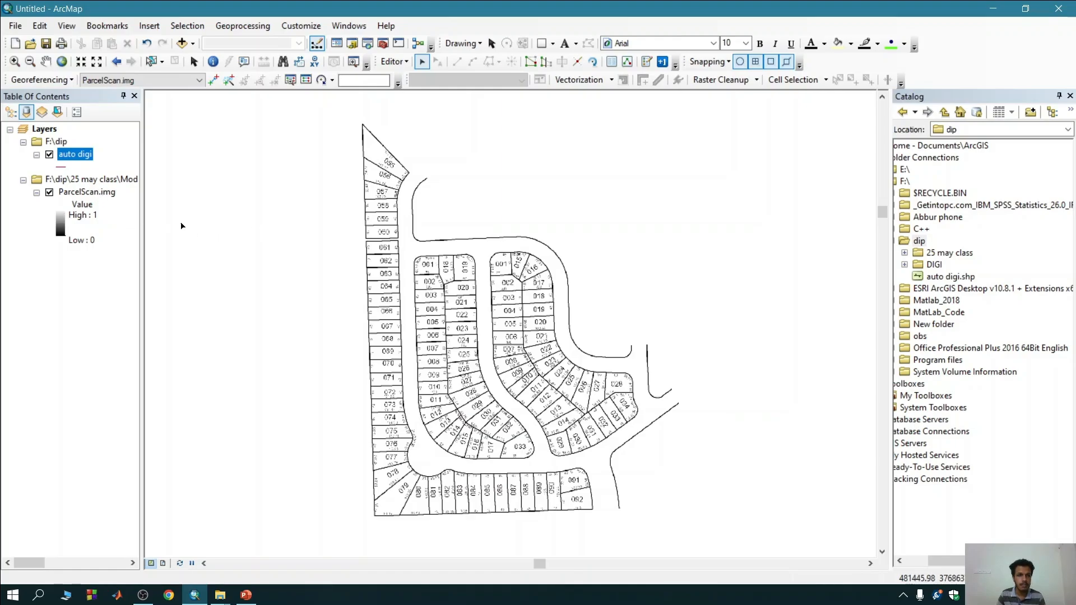
Symbolize ParcelScan.img as Classified with 2 classes and use it as the ArcScan raster layer.
{"action": "left_click", "coordinate": [104, 193]}
{"action": "right_click", "coordinate": [105, 194]}
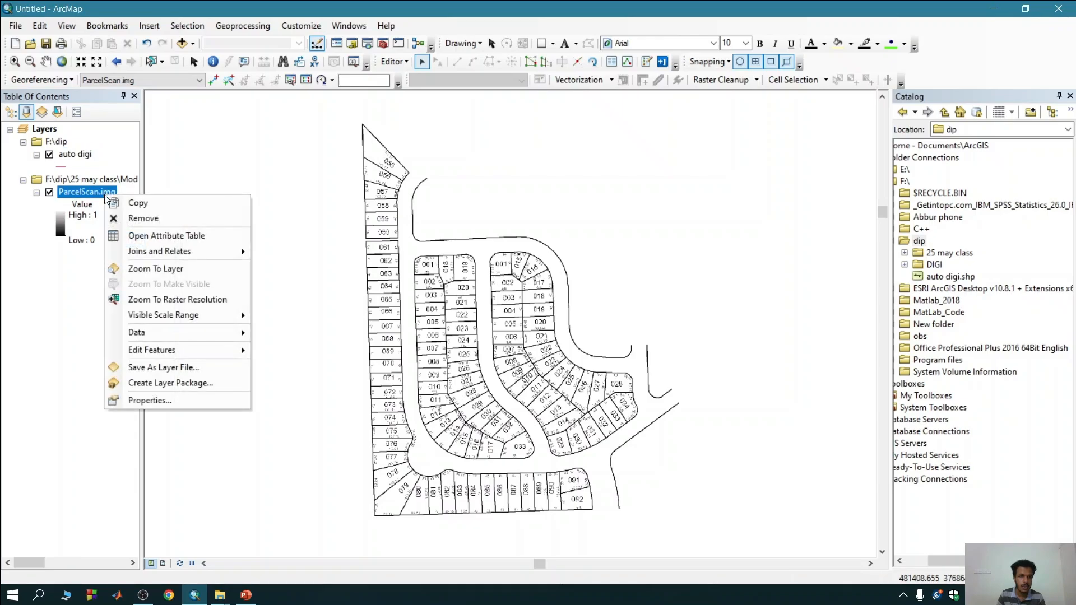
{"action": "left_click", "coordinate": [137, 399]}
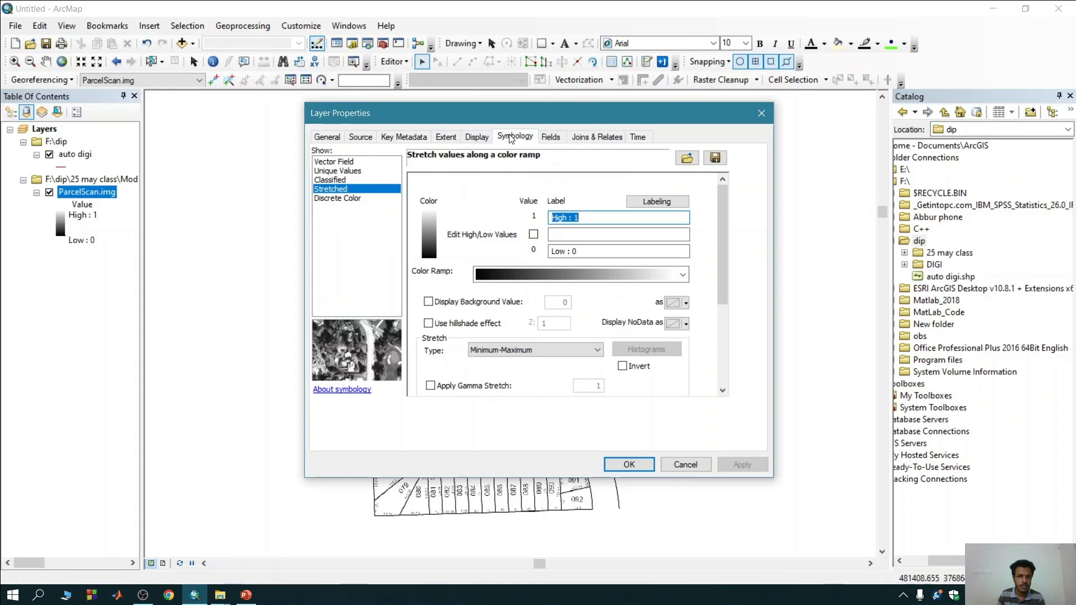
{"action": "left_click", "coordinate": [340, 181]}
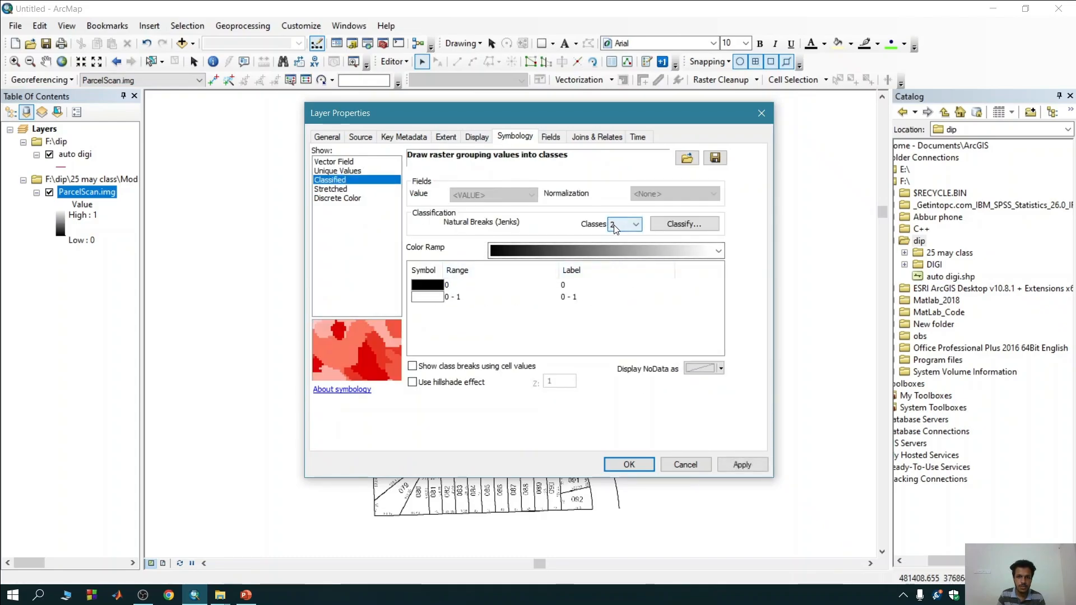
{"action": "left_click", "coordinate": [744, 466]}
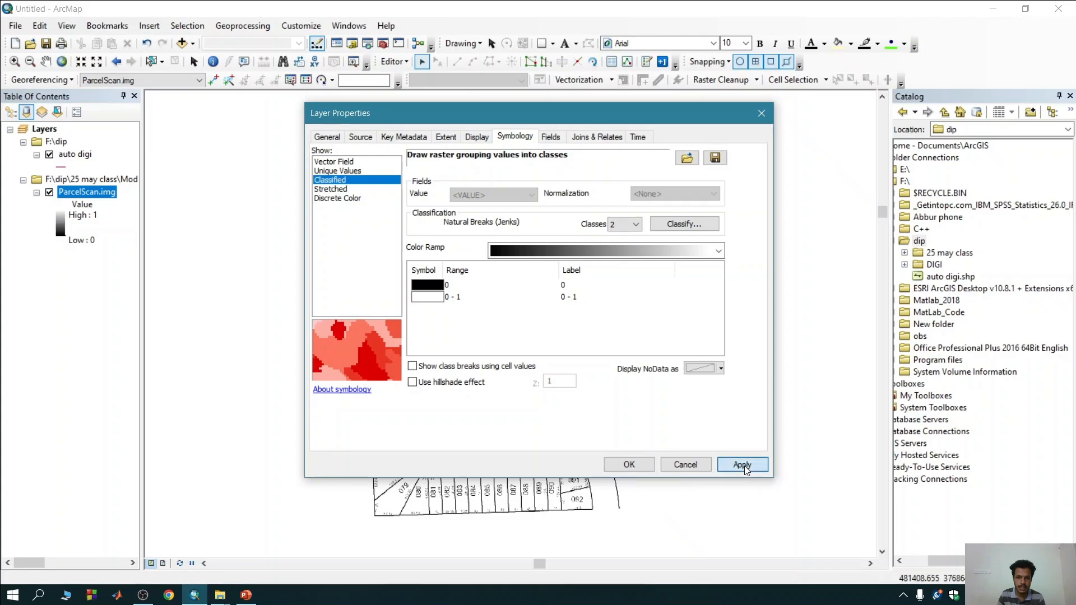
{"action": "left_click", "coordinate": [638, 463]}
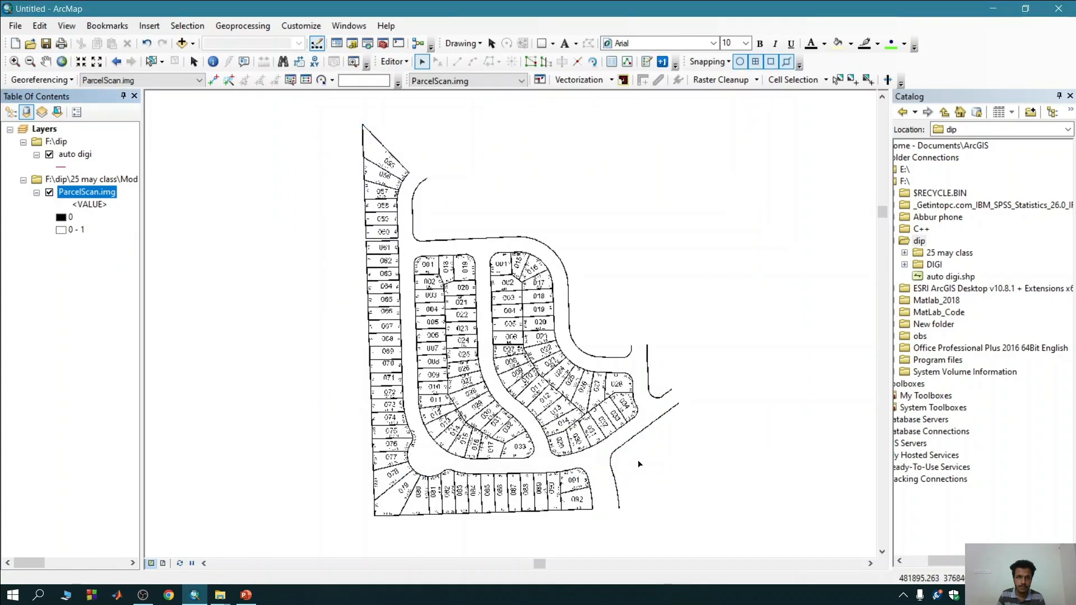
{"action": "left_click", "coordinate": [483, 82]}
{"action": "left_click", "coordinate": [483, 81]}
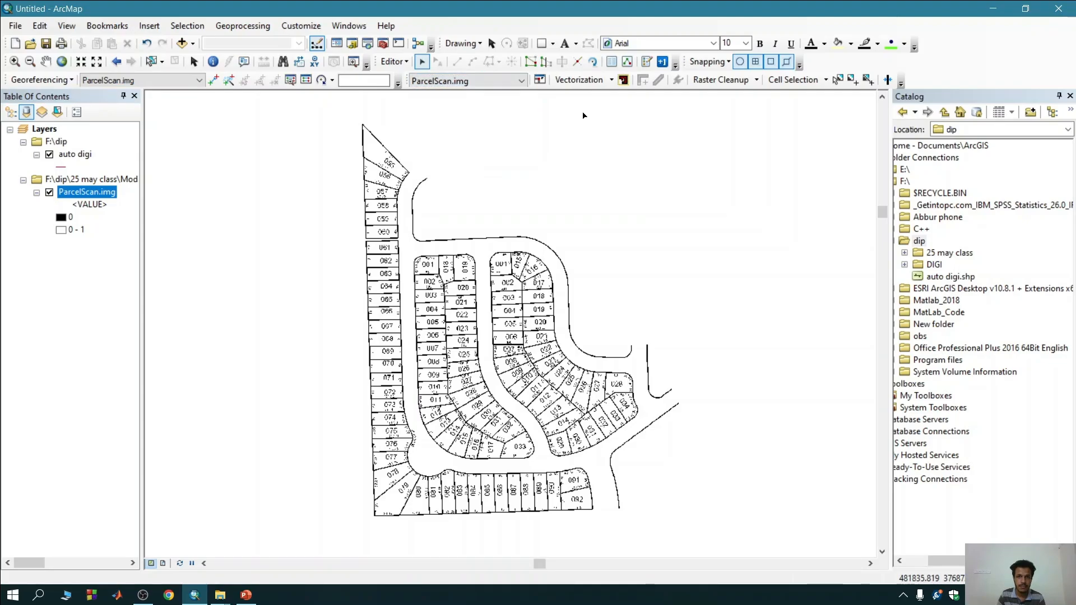
Turn on the vectorization preview and examine the generated lines over the parcels and their labels.
{"action": "left_click", "coordinate": [590, 80]}
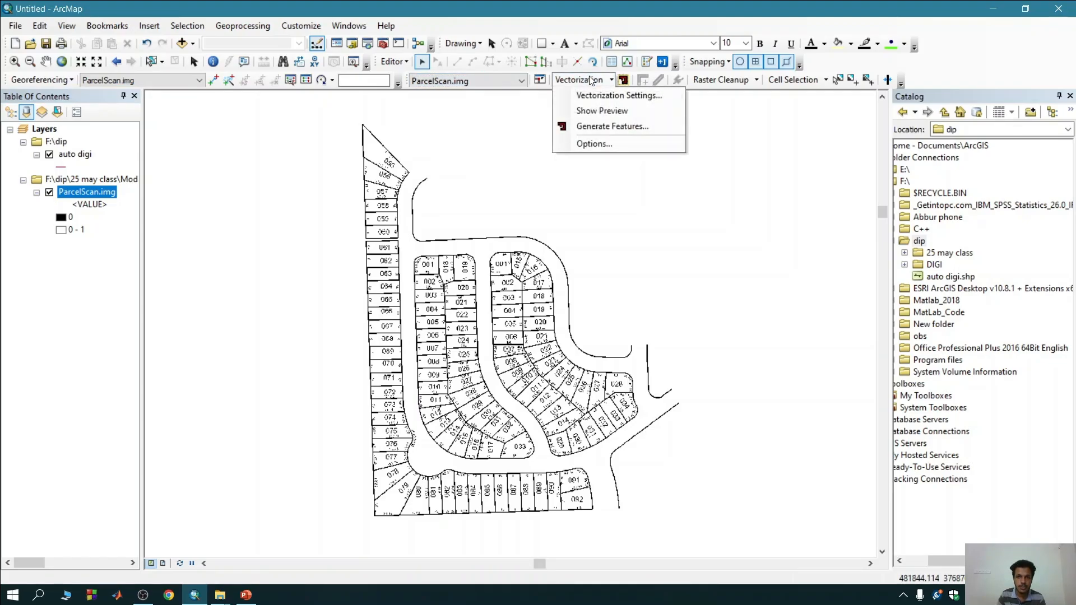
{"action": "left_click", "coordinate": [600, 110]}
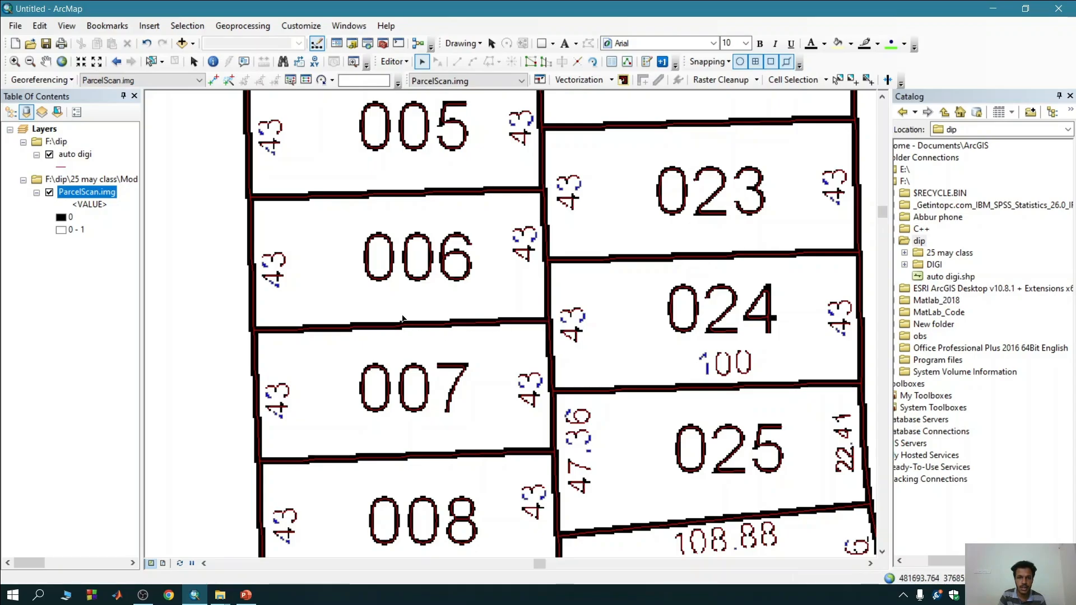
{"action": "scroll", "coordinate": [446, 273], "scroll_direction": "up", "scroll_amount": 3}
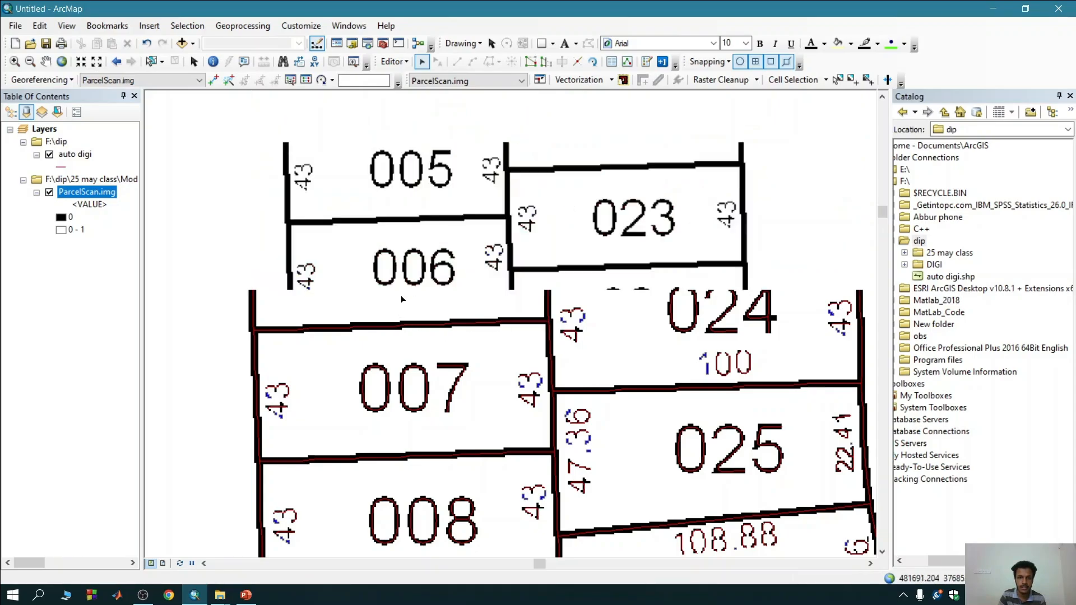
{"action": "scroll", "coordinate": [402, 298], "scroll_direction": "up", "scroll_amount": 3}
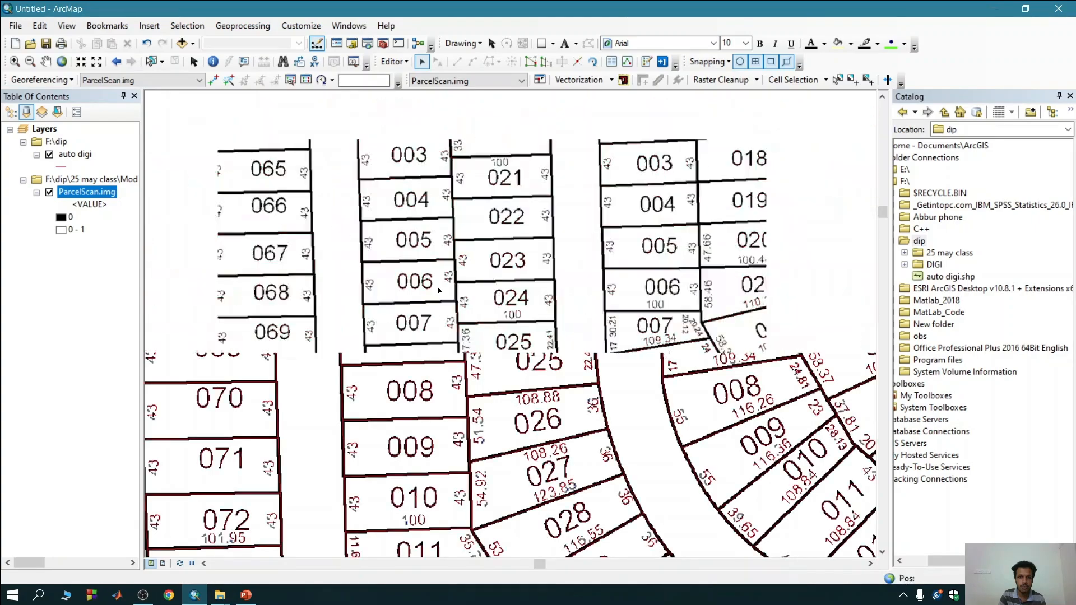
{"action": "scroll", "coordinate": [435, 292], "scroll_direction": "up", "scroll_amount": 3}
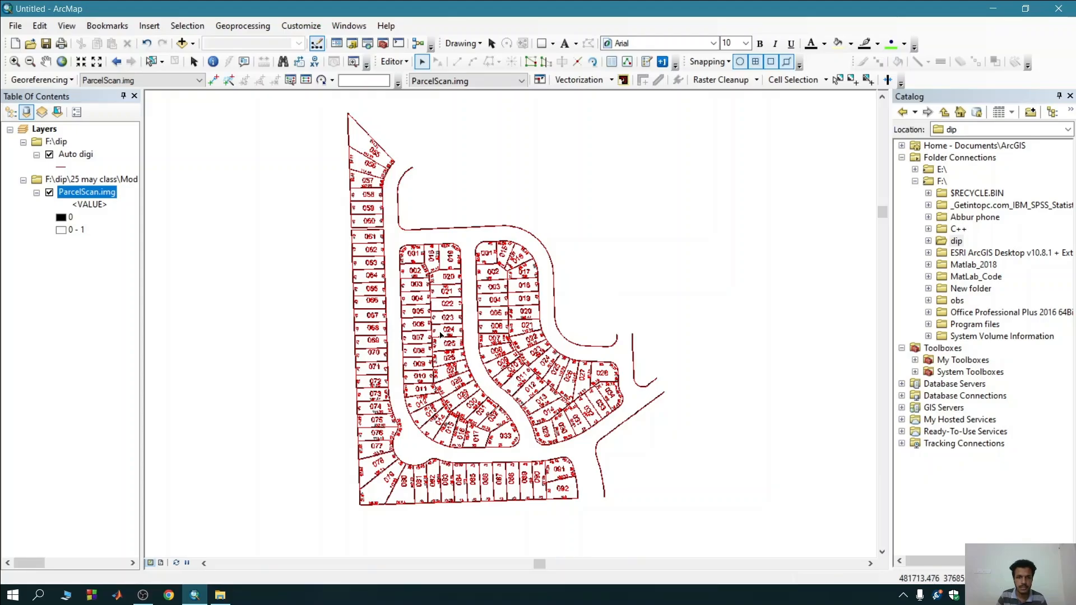
Start a raster cleanup session on ParcelScan.img and bring up the Raster Painting tools.
{"action": "left_click", "coordinate": [744, 82]}
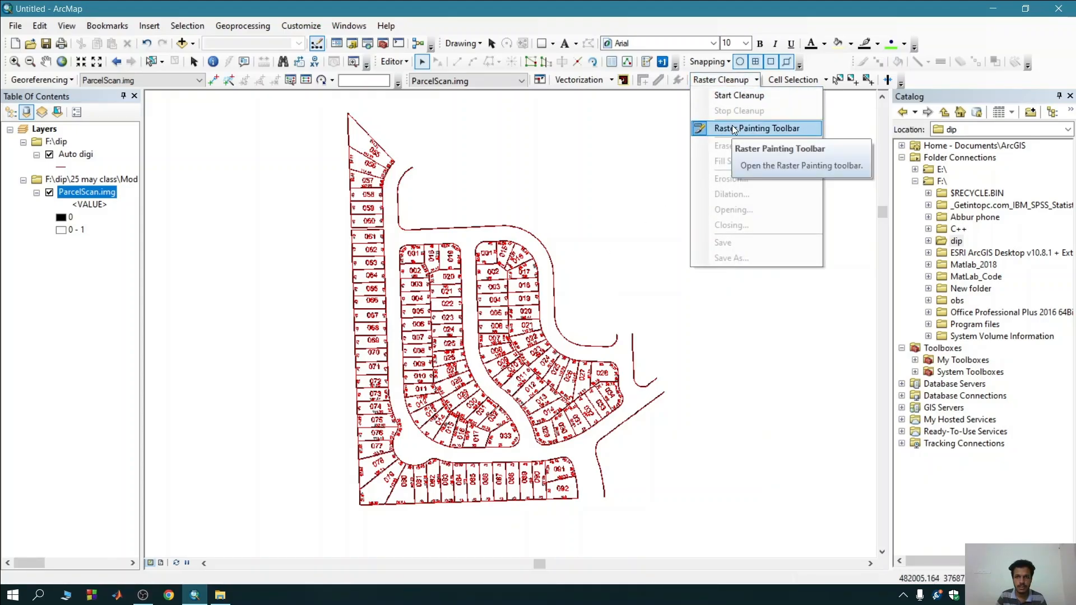
{"action": "left_click", "coordinate": [737, 94]}
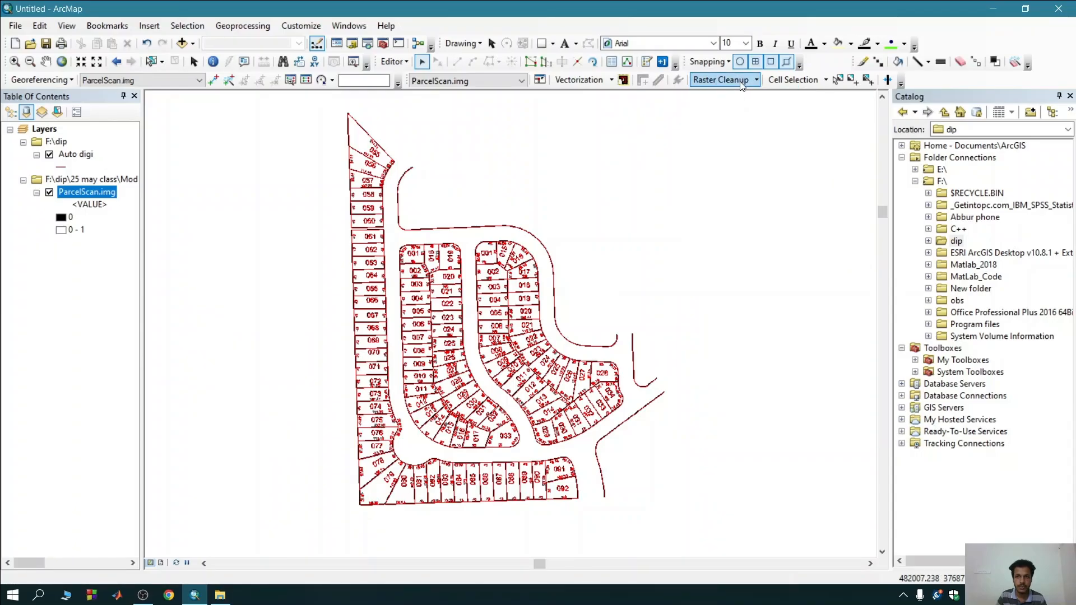
{"action": "left_click", "coordinate": [740, 82]}
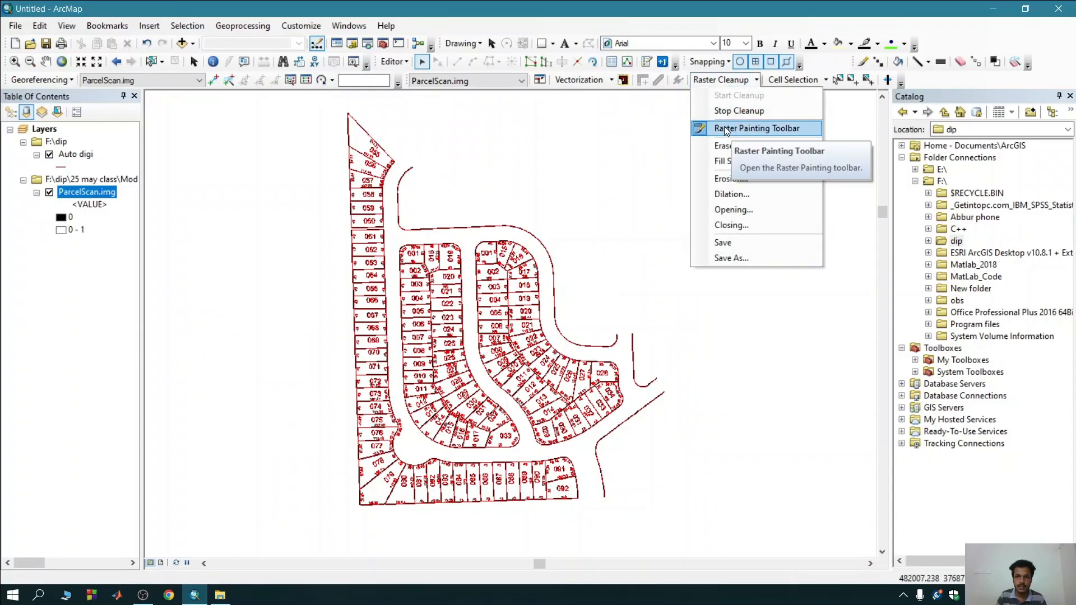
{"action": "left_click", "coordinate": [739, 81]}
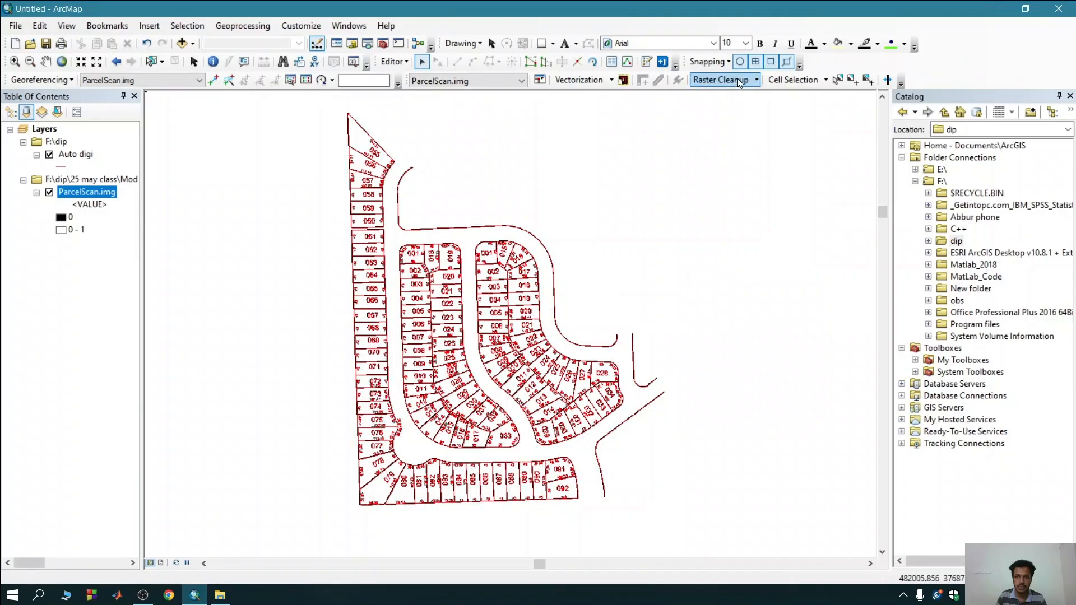
{"action": "left_click", "coordinate": [739, 81]}
{"action": "left_click", "coordinate": [741, 129]}
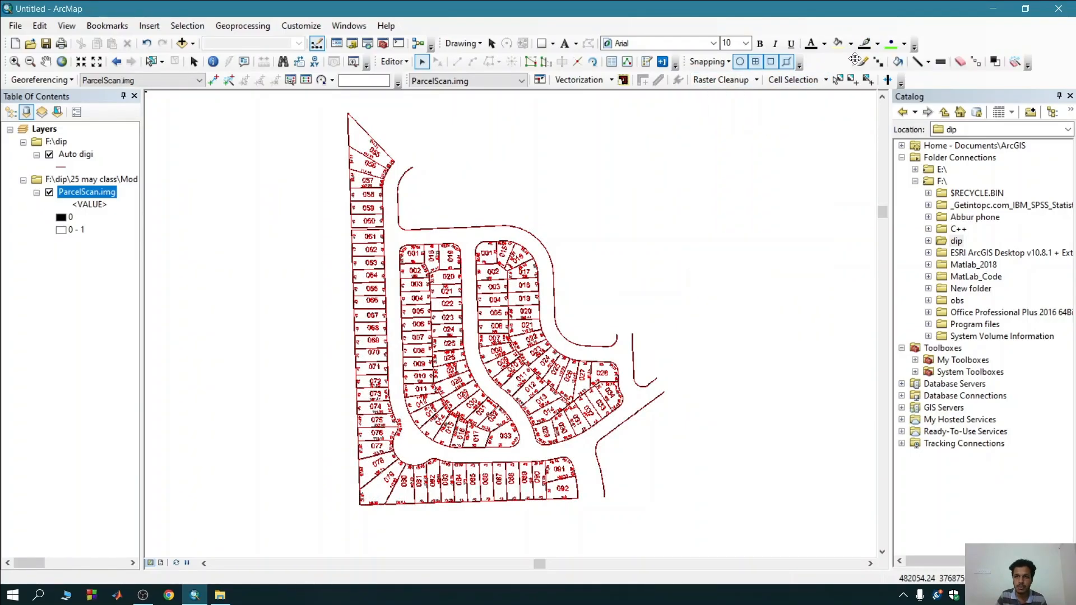
Try Magic Erase on the labels of the middle parcels in the inner block, and undo the erasure.
{"action": "left_click", "coordinate": [1016, 63]}
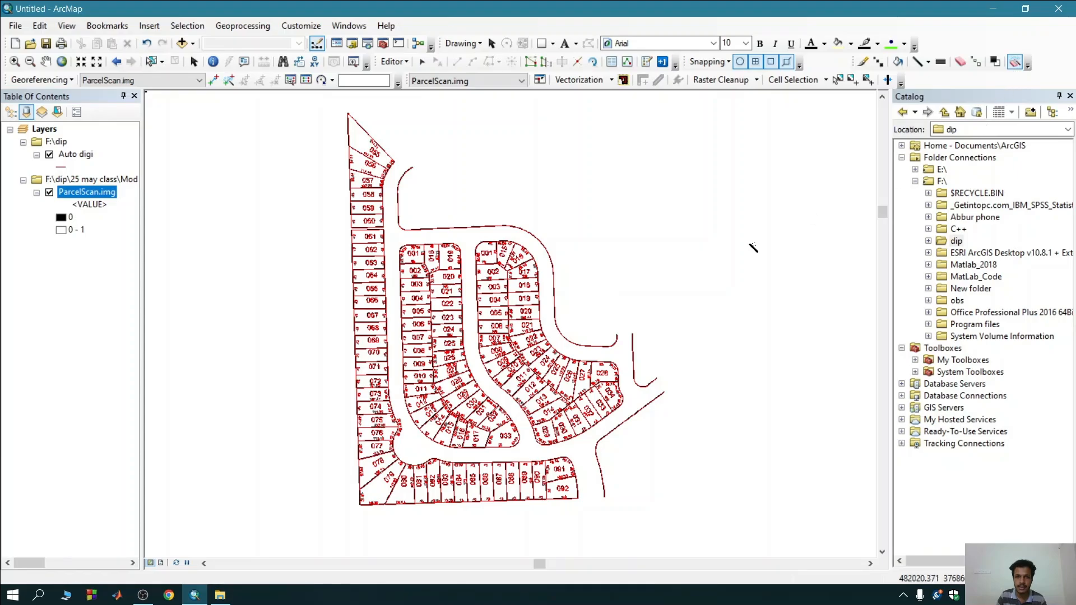
{"action": "left_click_drag", "start_coordinate": [386, 274], "coordinate": [486, 366]}
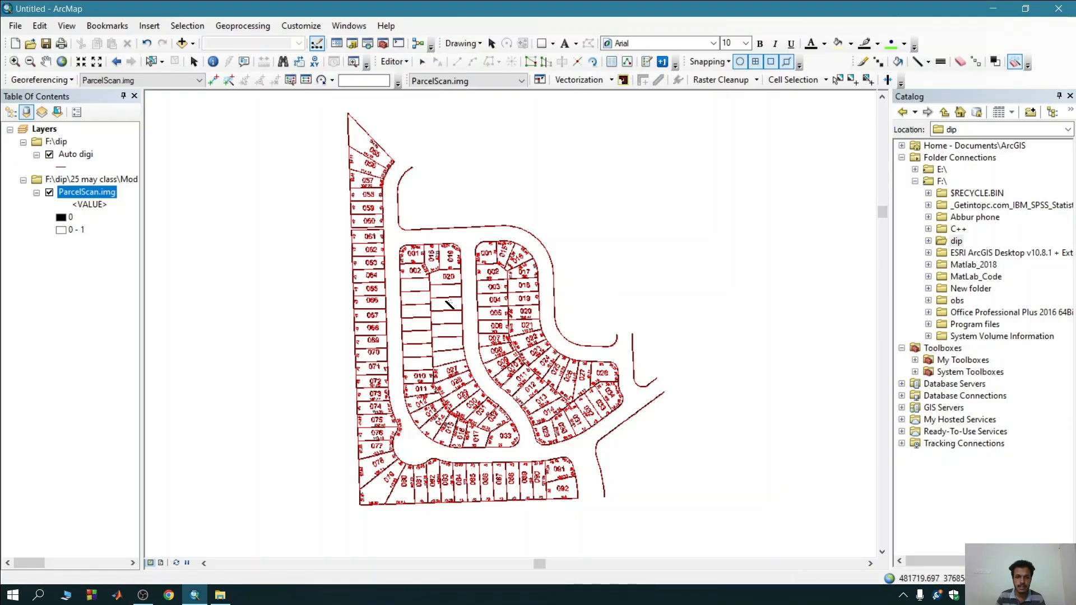
{"action": "key", "text": "ctrl+z"}
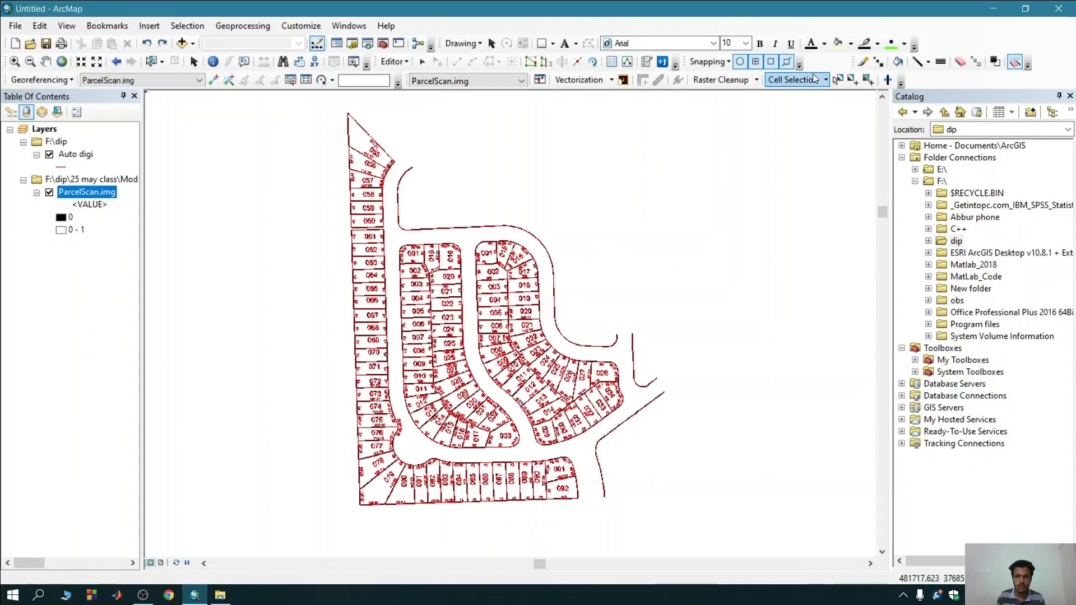
Select the connected foreground cells with a total area less than 200 raster pixels and erase them from ParcelScan.img.
{"action": "left_click", "coordinate": [796, 80]}
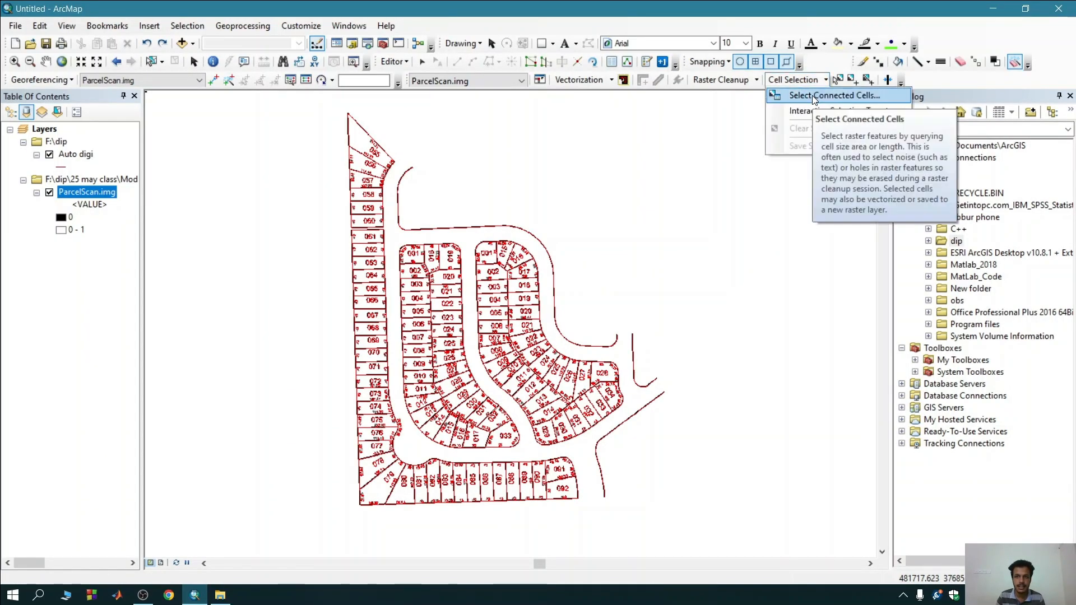
{"action": "left_click", "coordinate": [819, 95]}
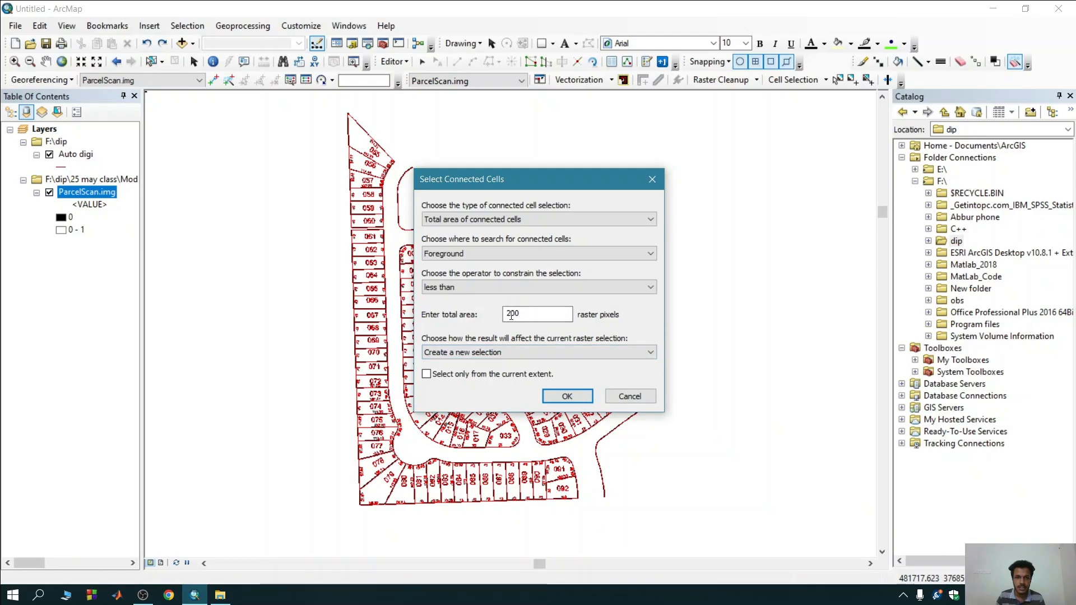
{"action": "double_click", "coordinate": [523, 315]}
{"action": "left_click", "coordinate": [525, 315]}
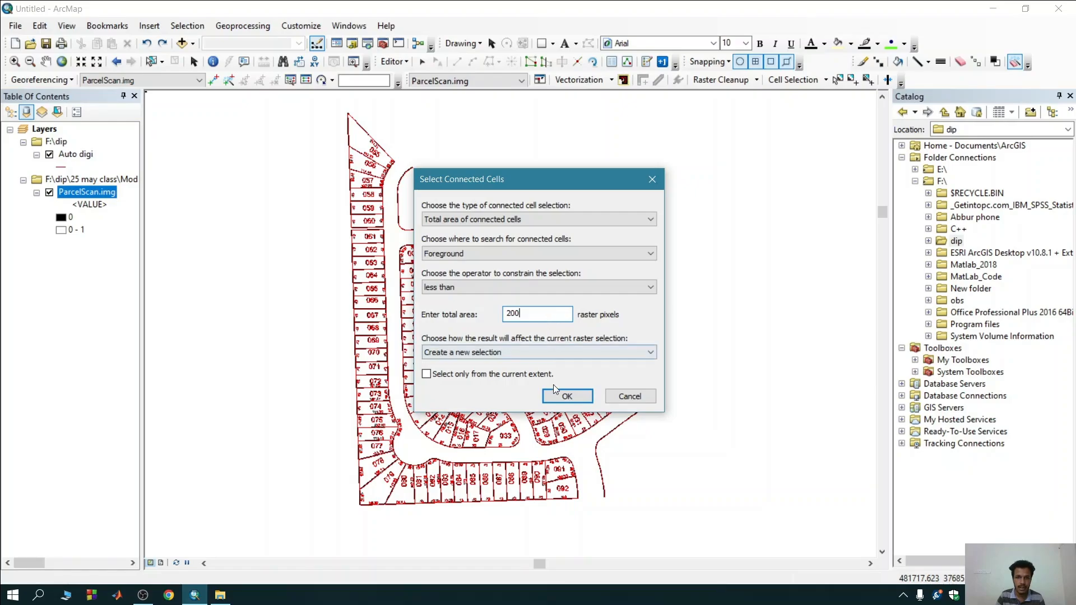
{"action": "left_click", "coordinate": [568, 397]}
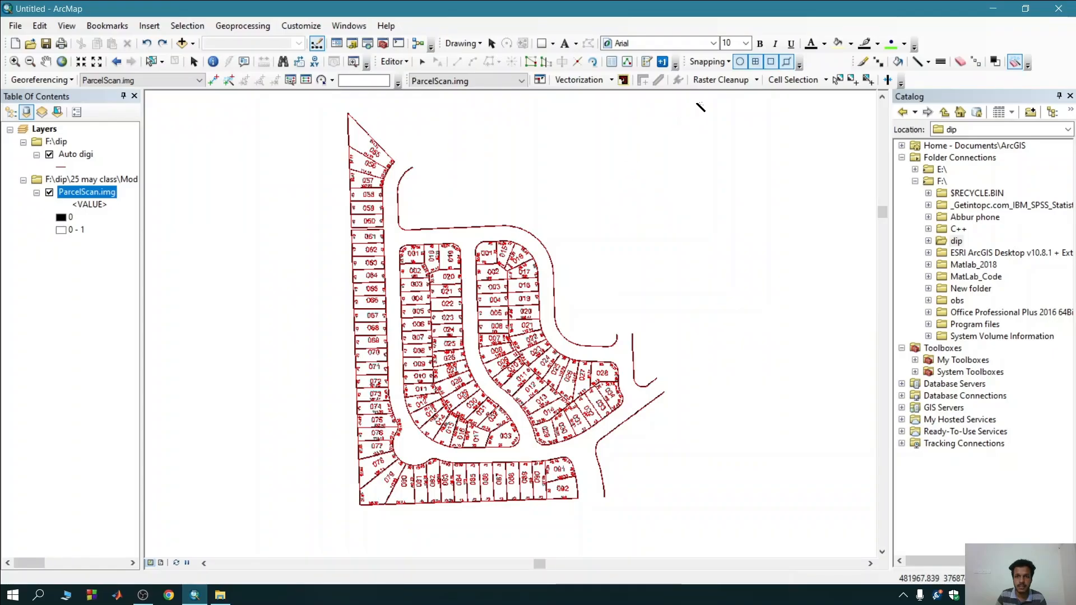
{"action": "left_click", "coordinate": [723, 80]}
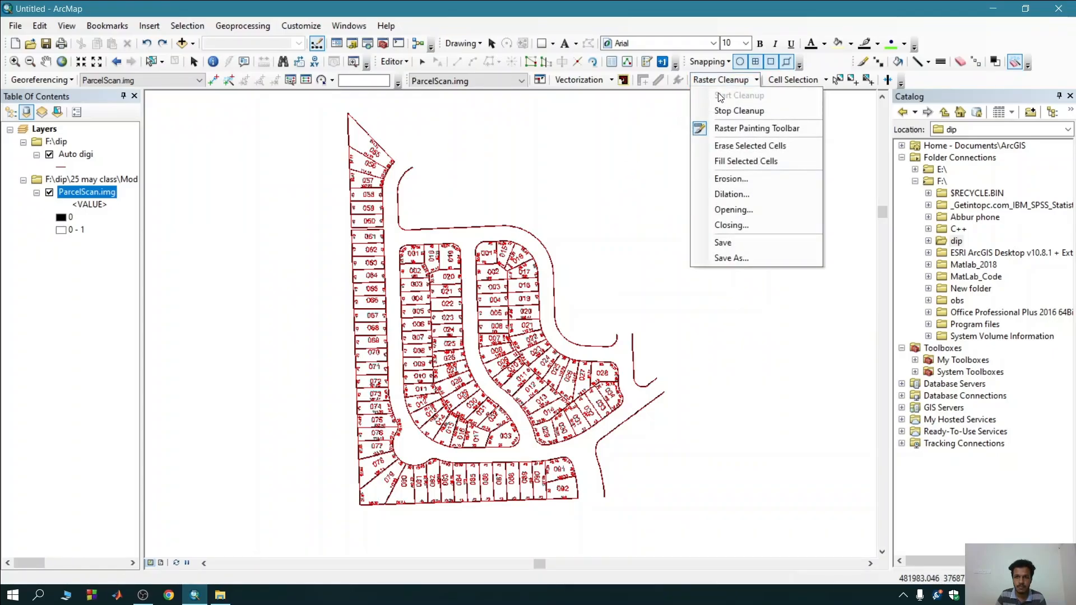
{"action": "left_click", "coordinate": [718, 147]}
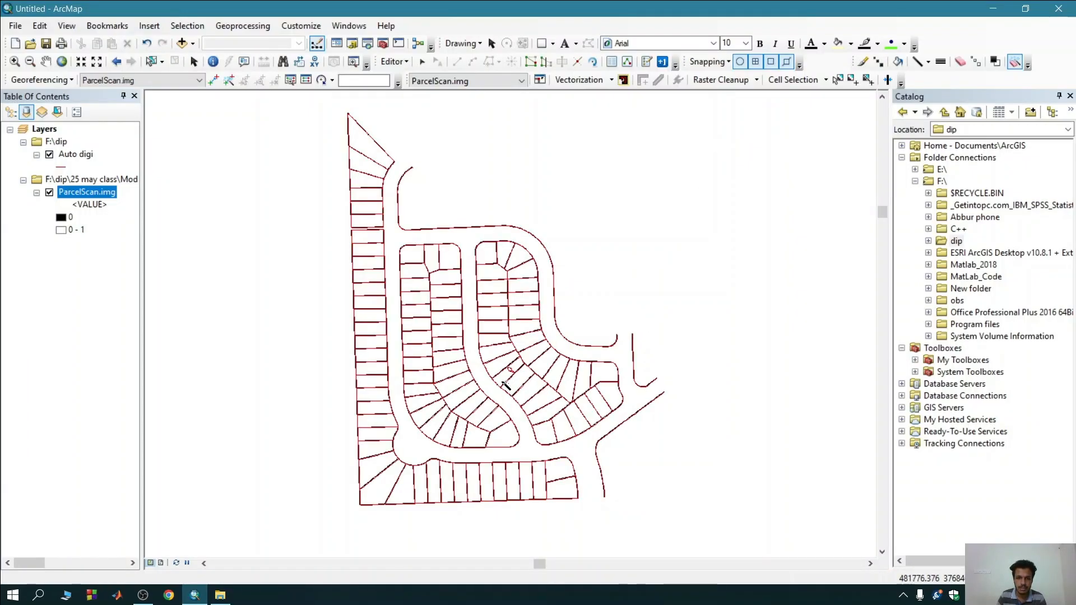
Remove the leftover label fragment from the parcel in the middle of the eastern inner block with Magic Erase.
{"action": "scroll", "coordinate": [510, 370], "scroll_direction": "down", "scroll_amount": 2}
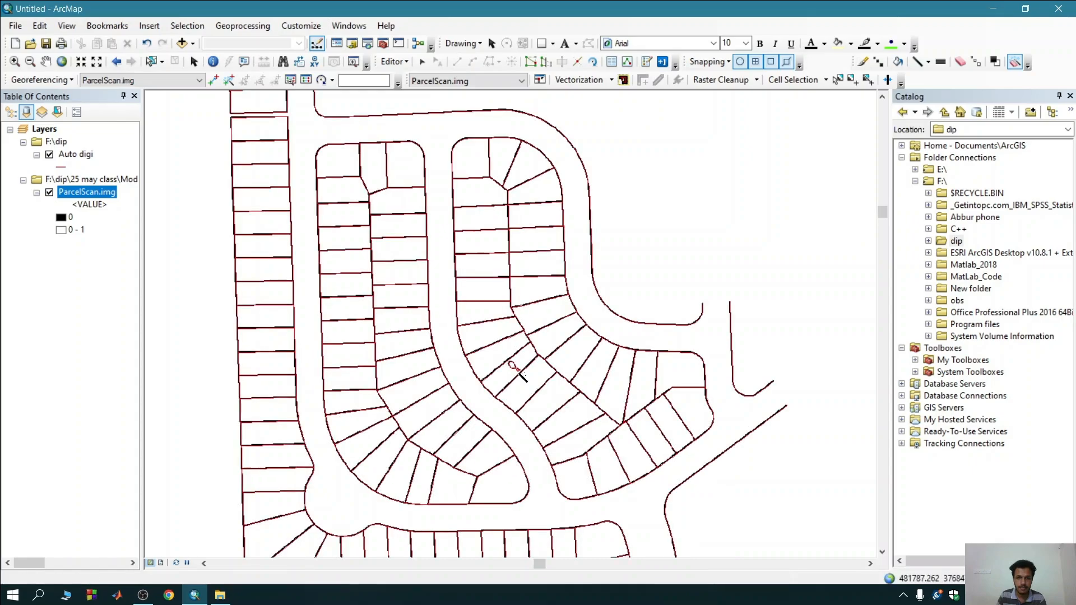
{"action": "scroll", "coordinate": [521, 374], "scroll_direction": "down", "scroll_amount": 1}
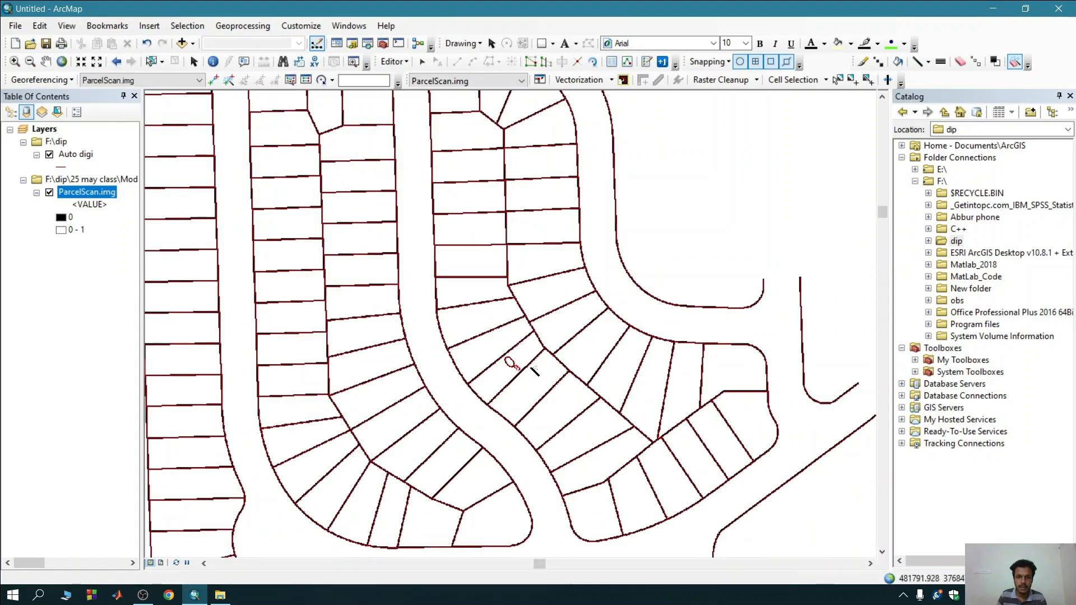
{"action": "left_click", "coordinate": [1015, 62]}
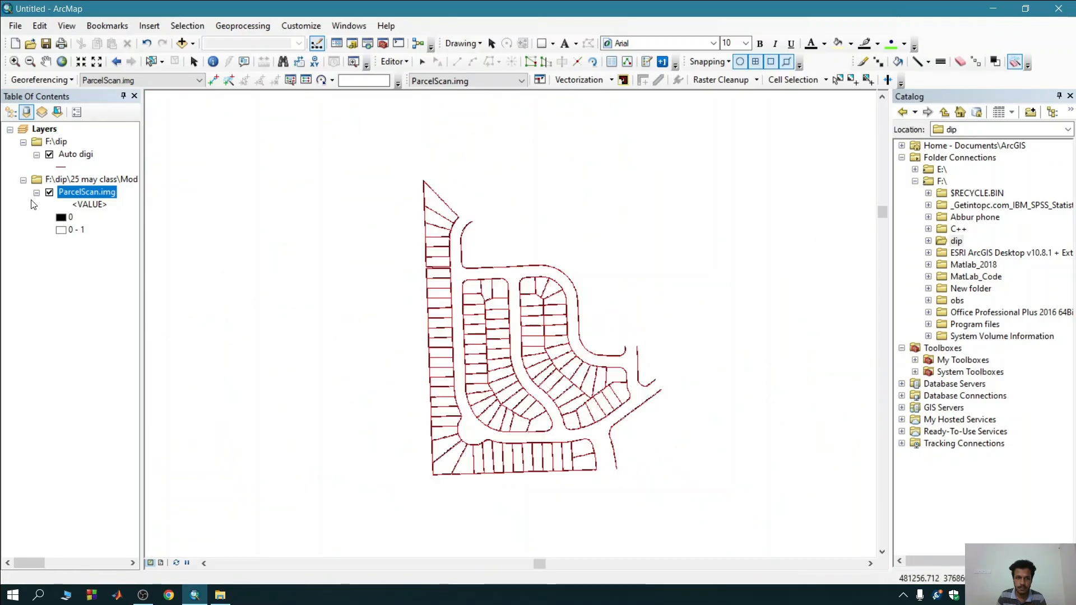
Change the Auto digi layer's line symbol to the Highway Ramp style.
{"action": "left_click", "coordinate": [62, 166]}
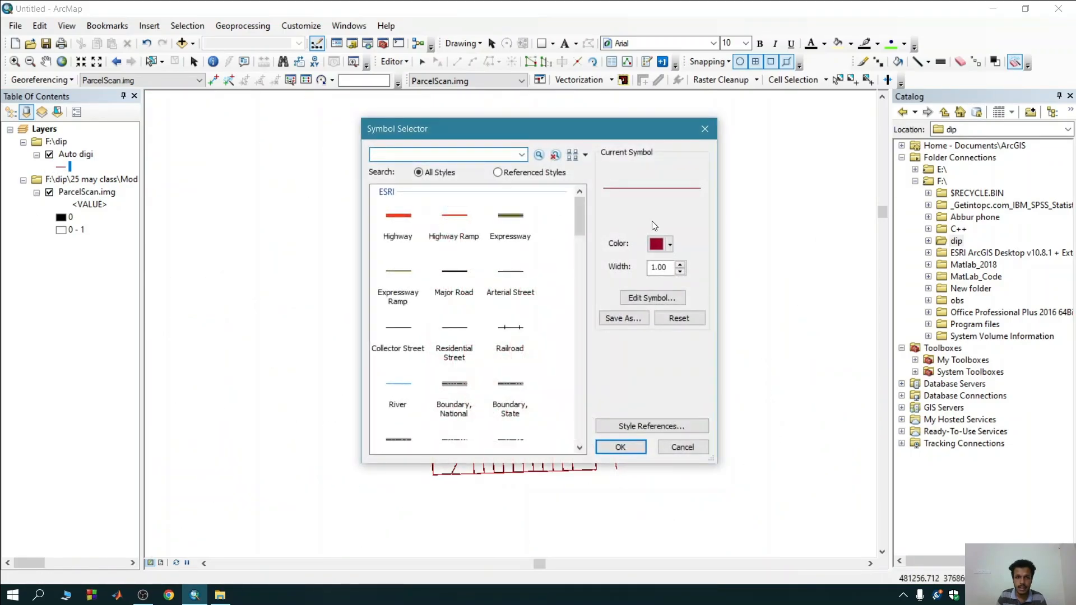
{"action": "left_click", "coordinate": [451, 224]}
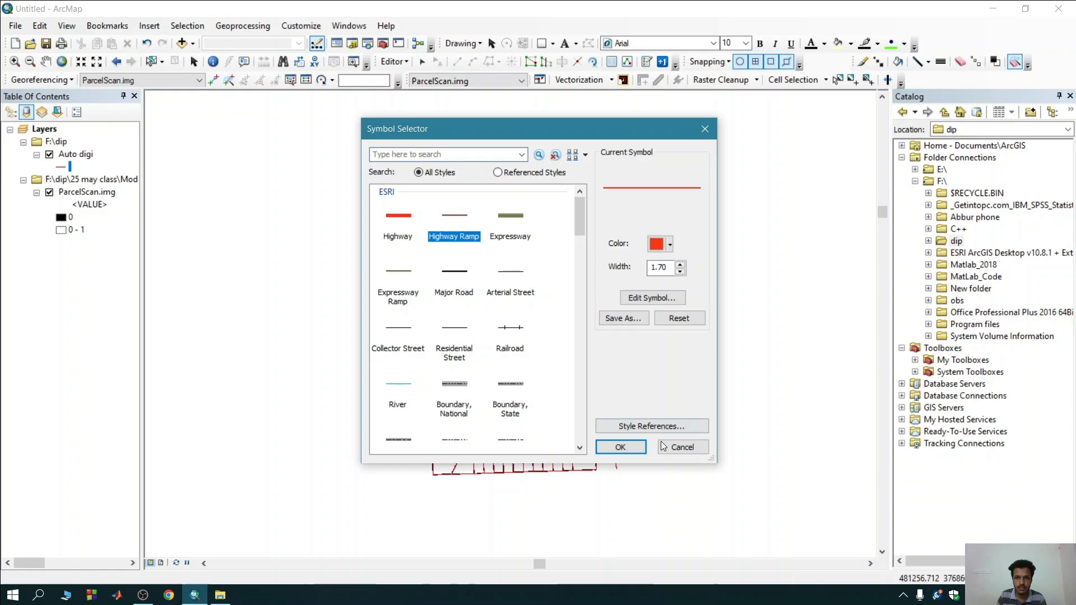
{"action": "left_click", "coordinate": [621, 447]}
{"action": "scroll", "coordinate": [577, 421], "scroll_direction": "up", "scroll_amount": 1}
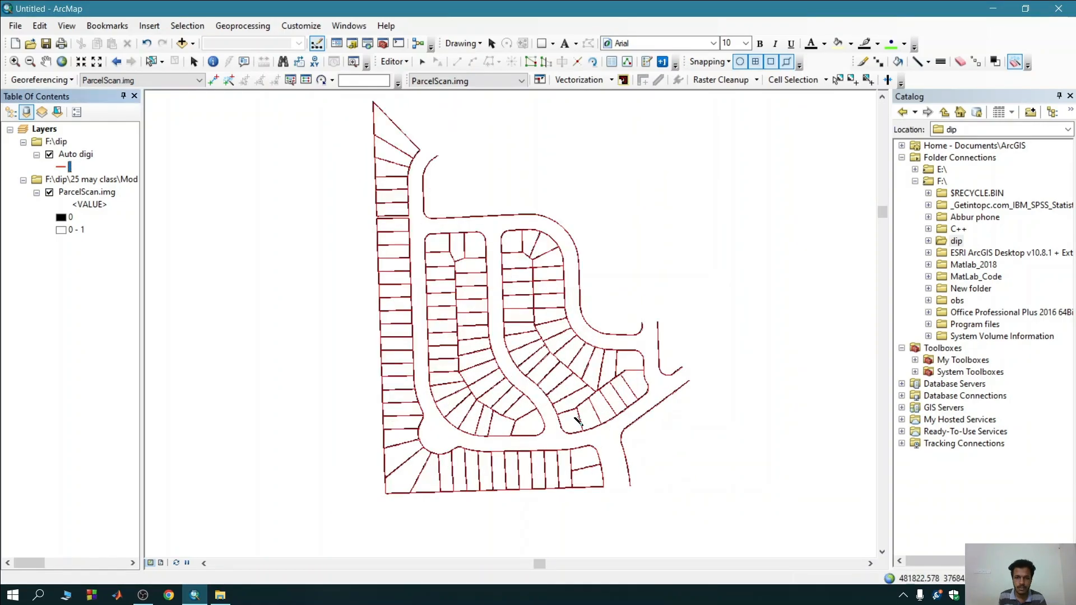
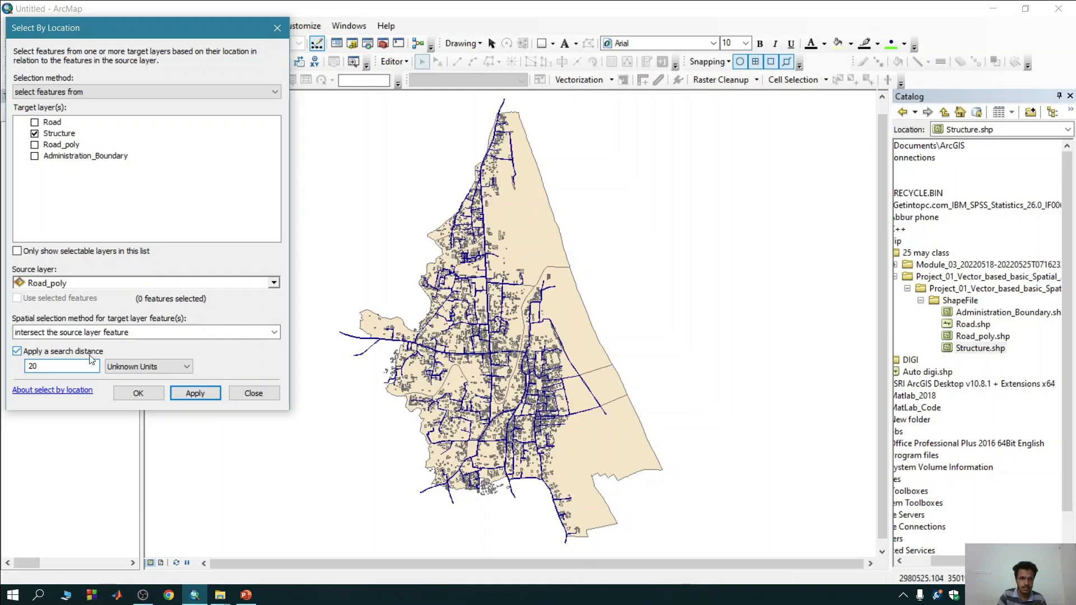
Select the Structure features that intersect Road_poly within a search distance of 20 meters.
{"action": "left_click", "coordinate": [168, 368]}
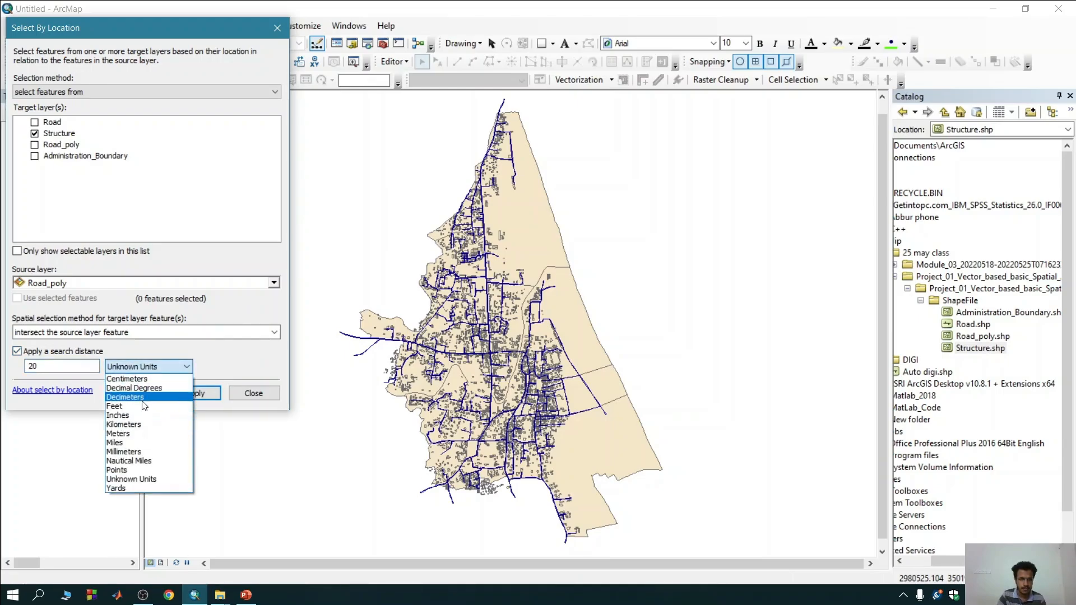
{"action": "left_click", "coordinate": [134, 433]}
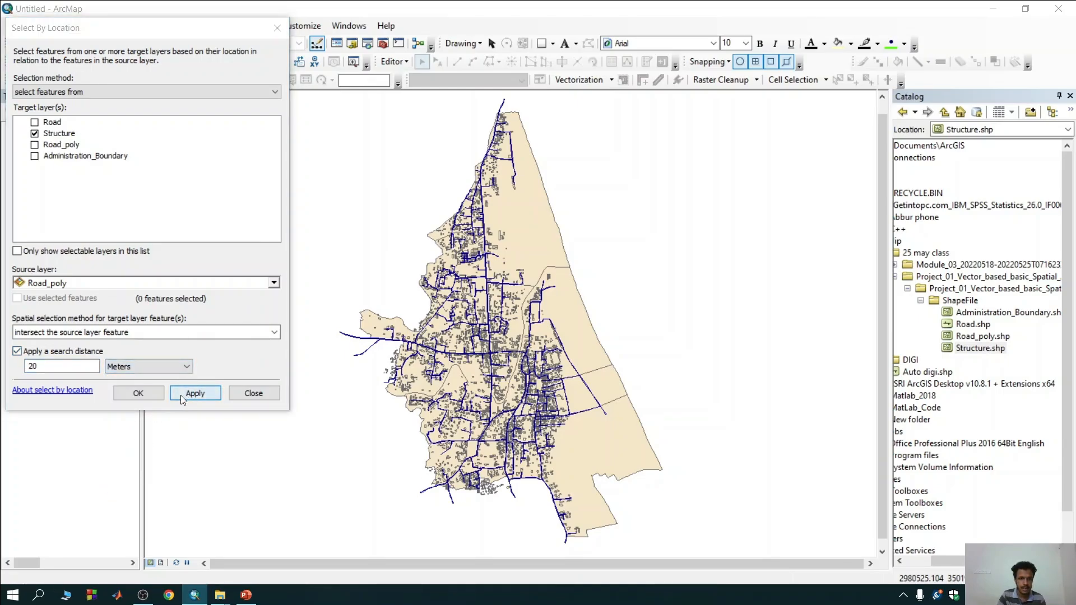
{"action": "left_click", "coordinate": [181, 395]}
{"action": "left_click", "coordinate": [143, 394]}
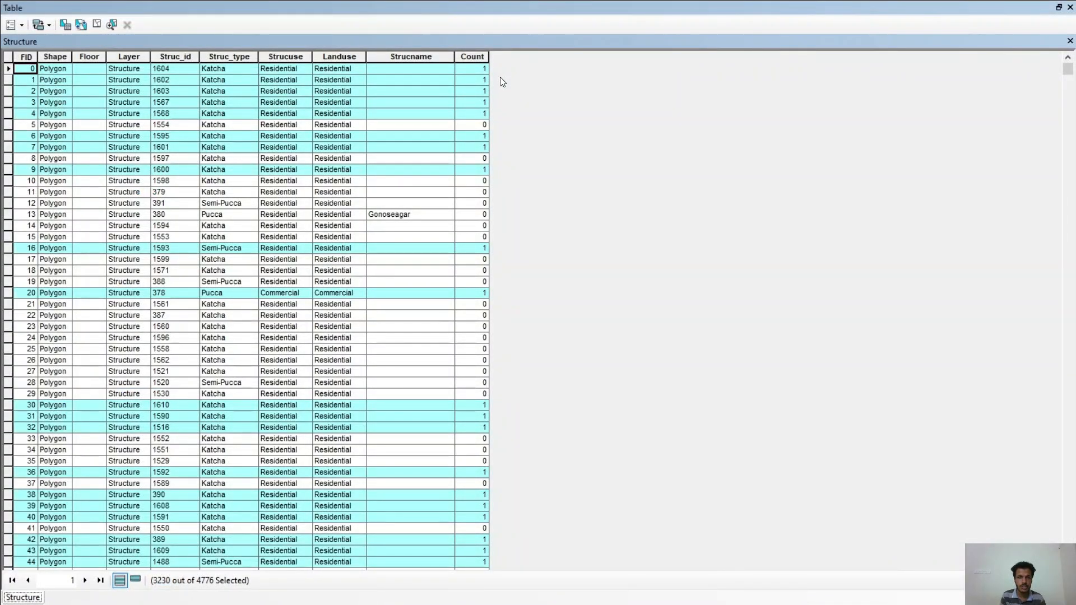
Delete the existing Count field from the Structure table and add a new short integer field named count.
{"action": "right_click", "coordinate": [478, 57]}
{"action": "left_click", "coordinate": [503, 216]}
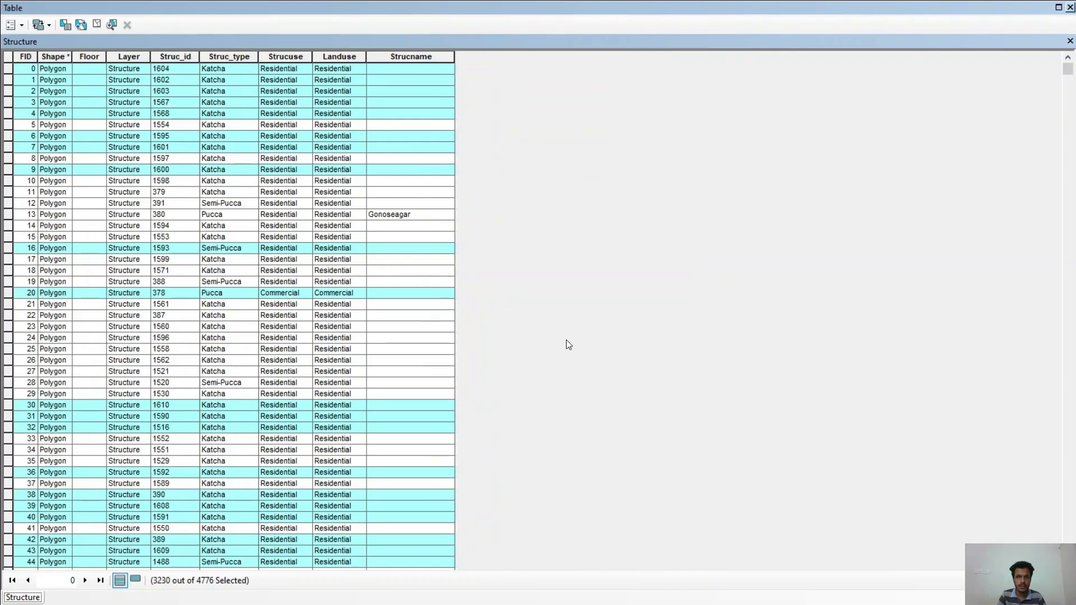
{"action": "left_click", "coordinate": [22, 25]}
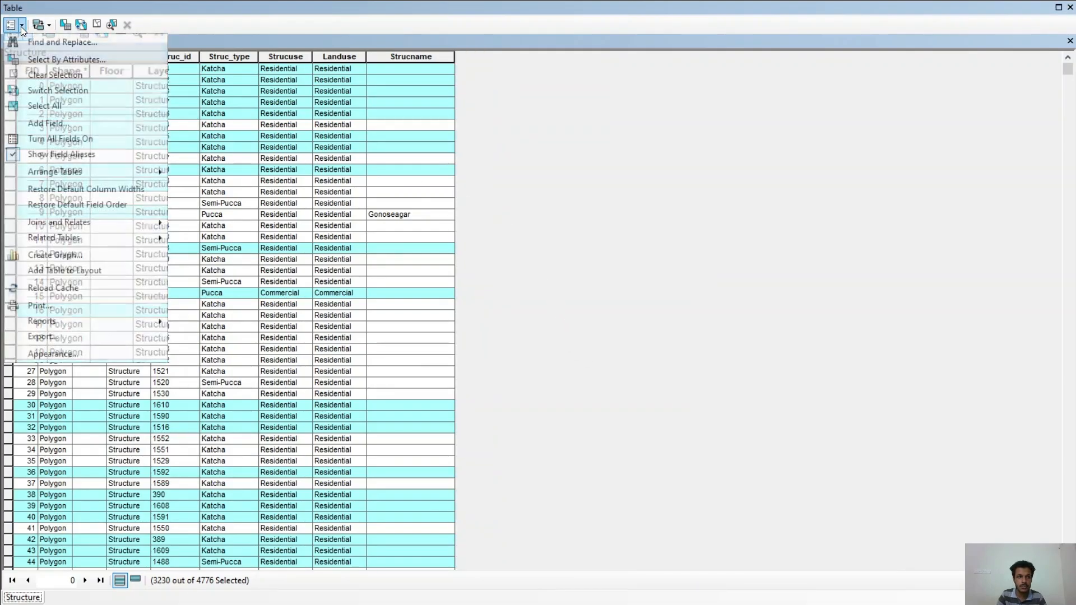
{"action": "left_click", "coordinate": [49, 123]}
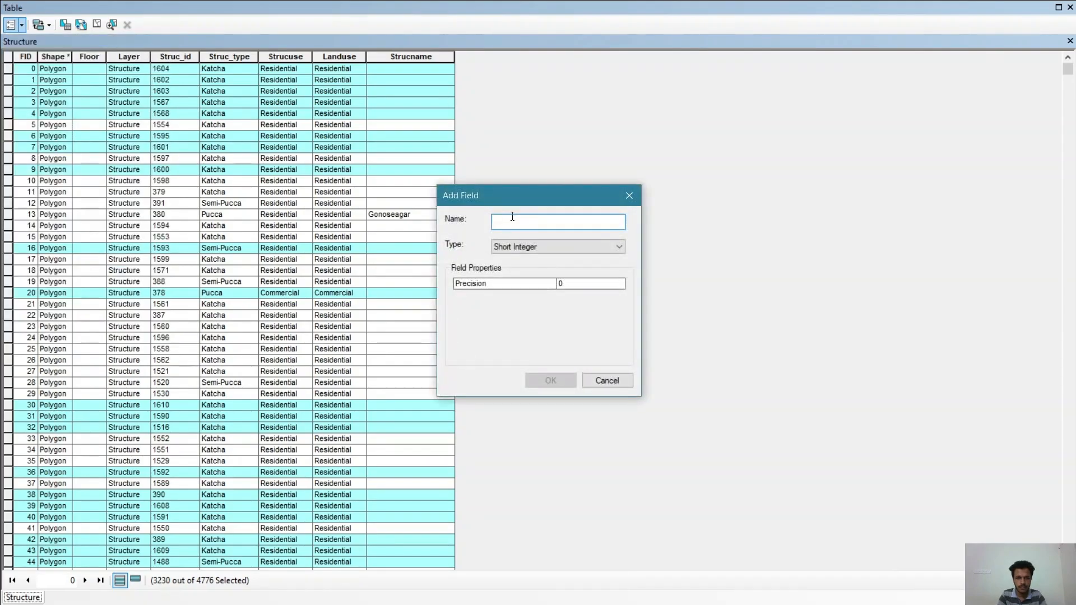
{"action": "type", "text": "count"}
{"action": "left_click", "coordinate": [549, 247]}
{"action": "left_click", "coordinate": [546, 259]}
{"action": "left_click", "coordinate": [550, 380]}
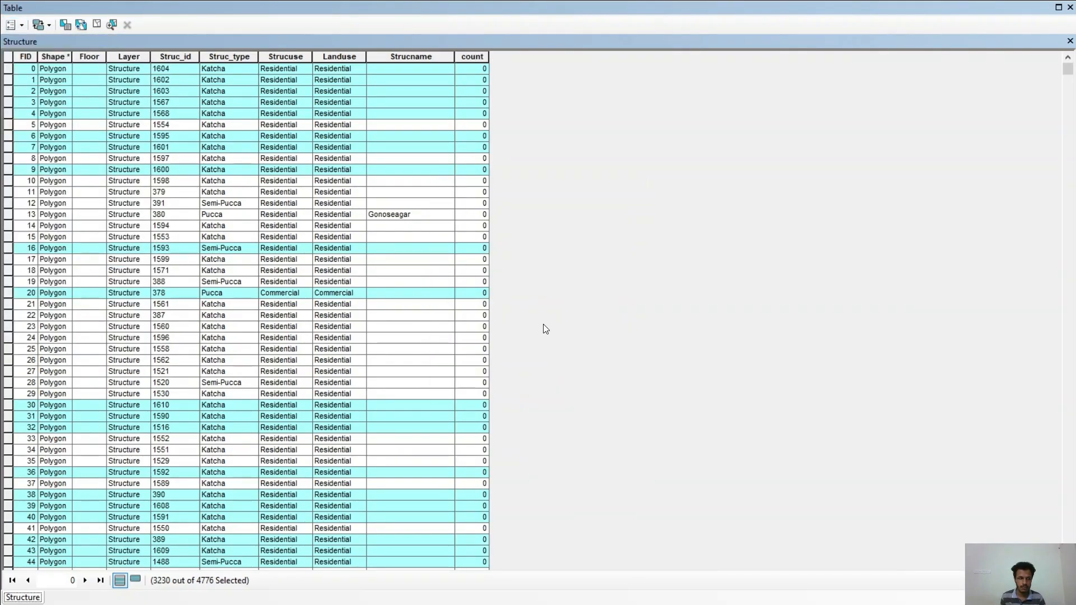
Calculate the count field as 1 for the selected Structure records and close the attribute table.
{"action": "right_click", "coordinate": [472, 56]}
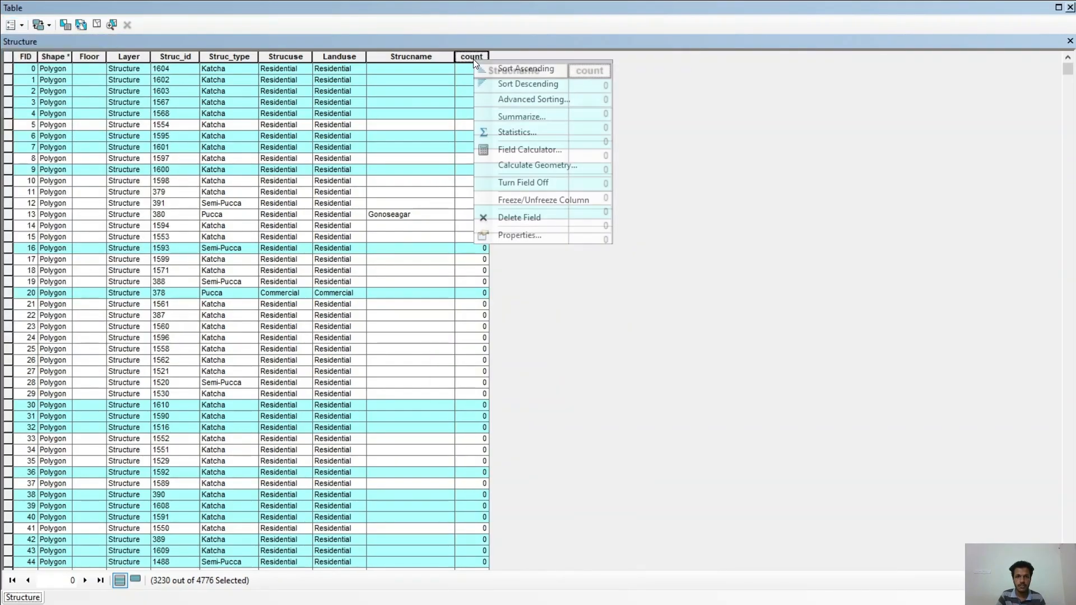
{"action": "left_click", "coordinate": [532, 150]}
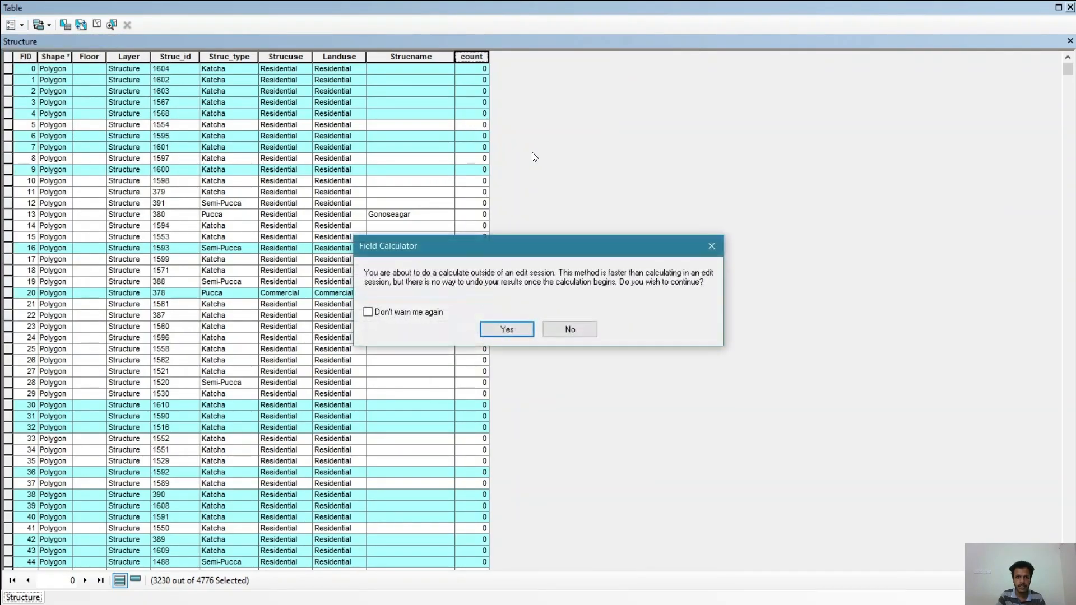
{"action": "left_click", "coordinate": [506, 331]}
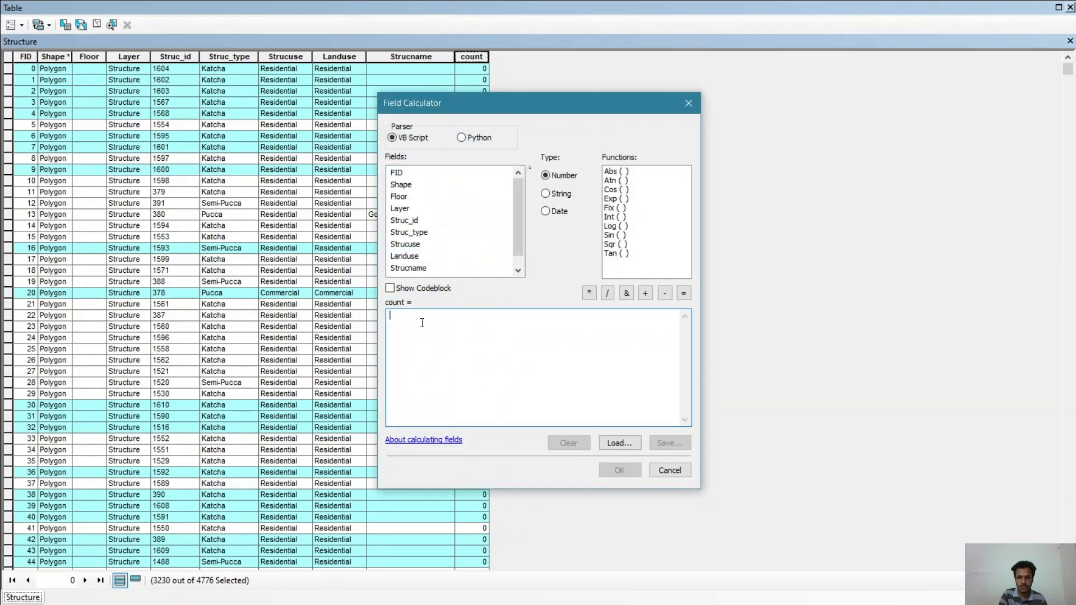
{"action": "type", "text": "1"}
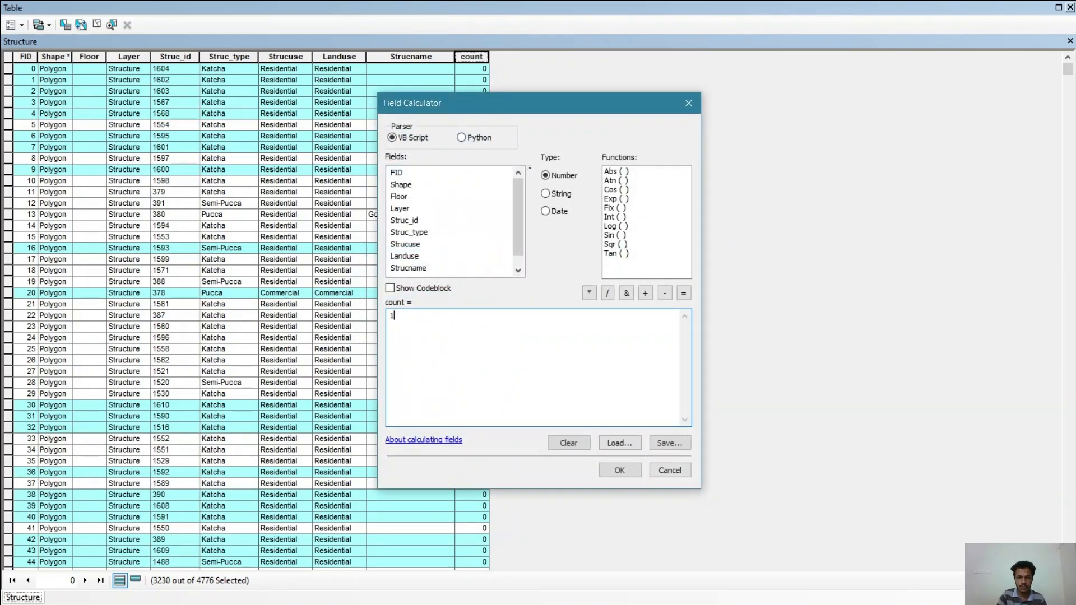
{"action": "left_click", "coordinate": [619, 470]}
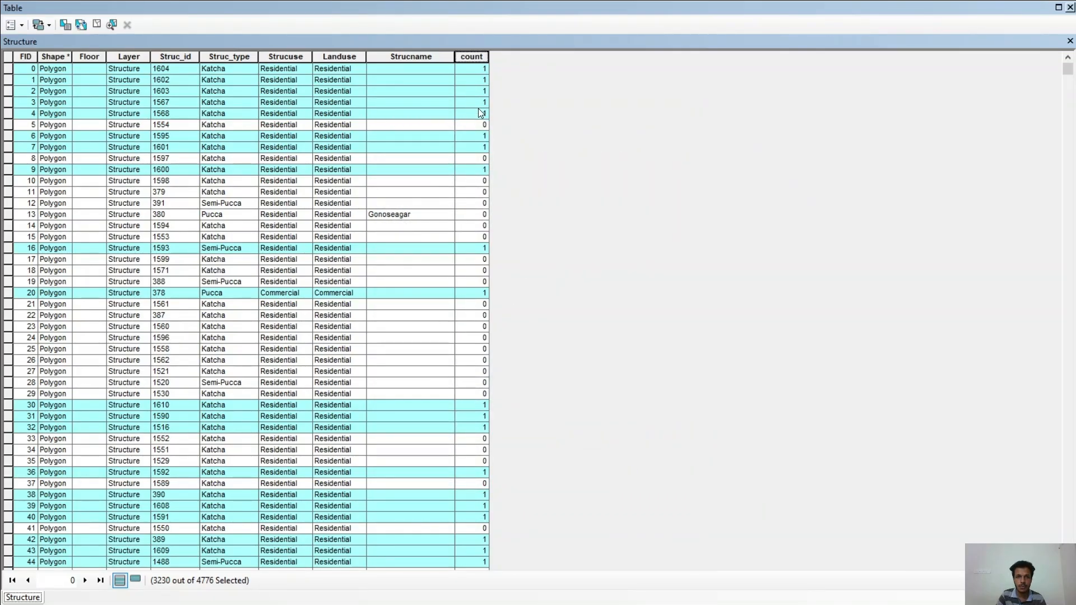
{"action": "left_click", "coordinate": [1071, 7]}
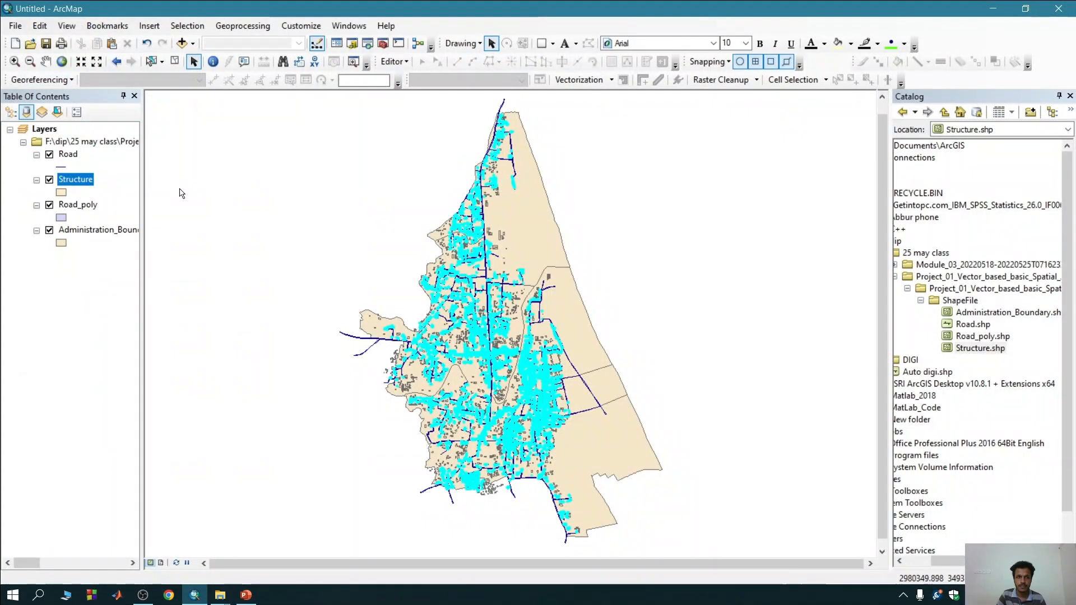
Review the attribute tables of the Structure and Administration_Boundary layers, closing each one.
{"action": "right_click", "coordinate": [86, 184]}
{"action": "left_click", "coordinate": [242, 218]}
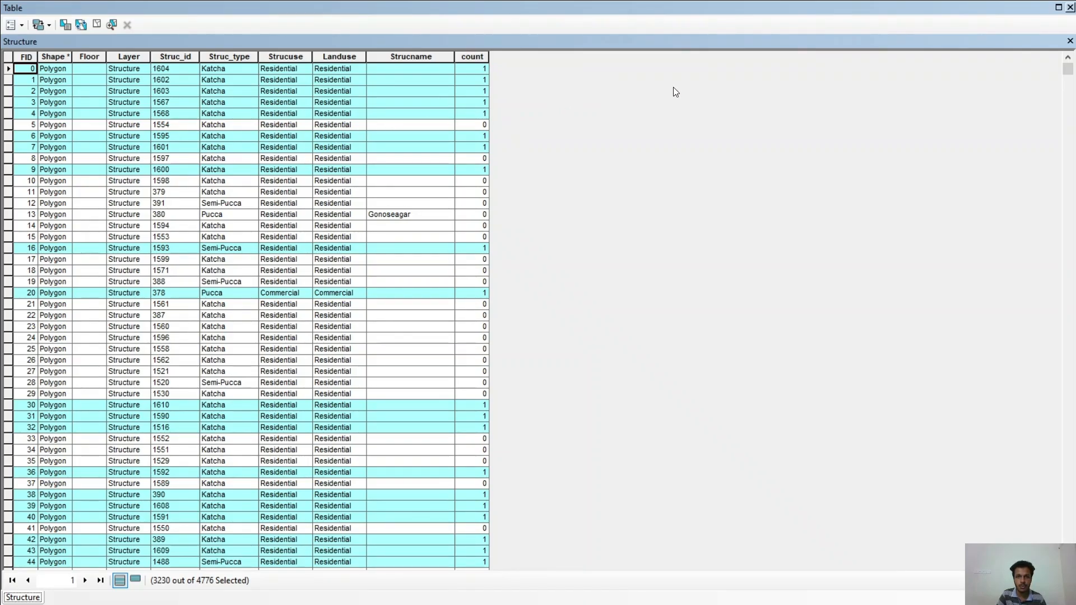
{"action": "left_click", "coordinate": [1071, 8]}
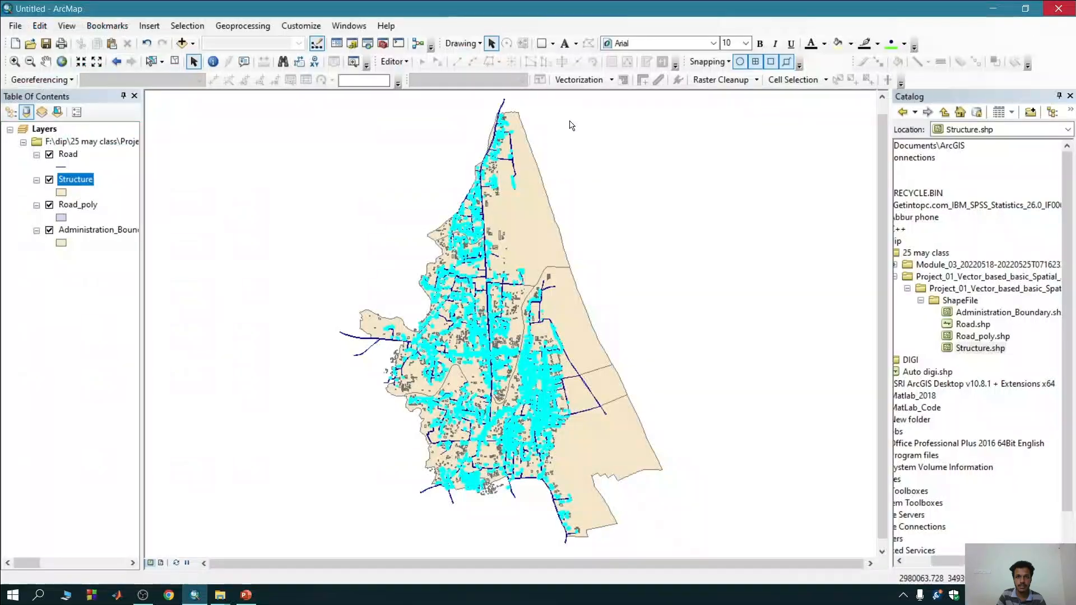
{"action": "right_click", "coordinate": [109, 230]}
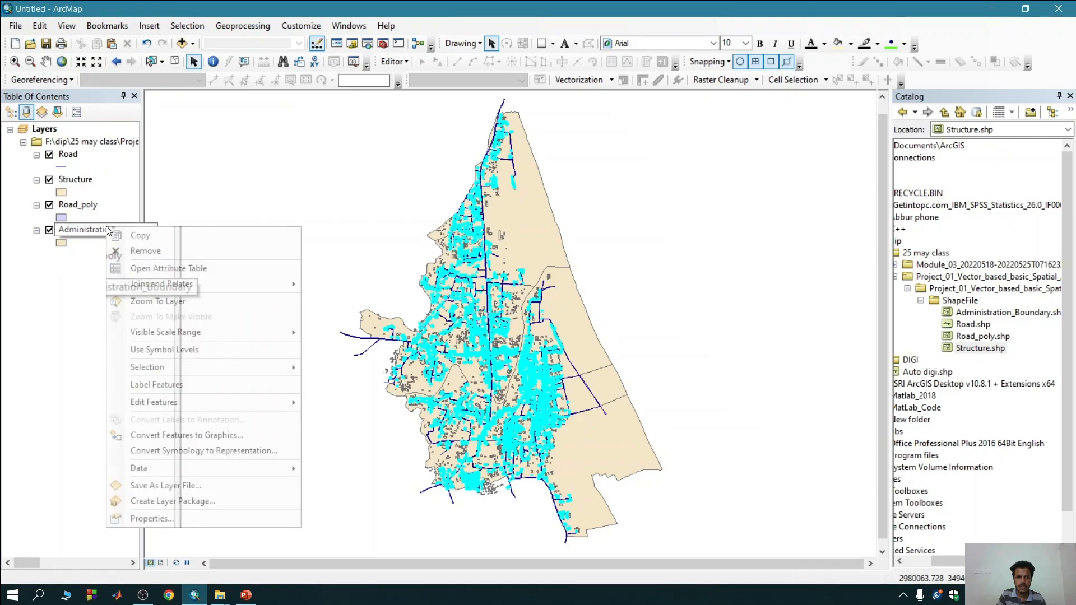
{"action": "left_click", "coordinate": [168, 268]}
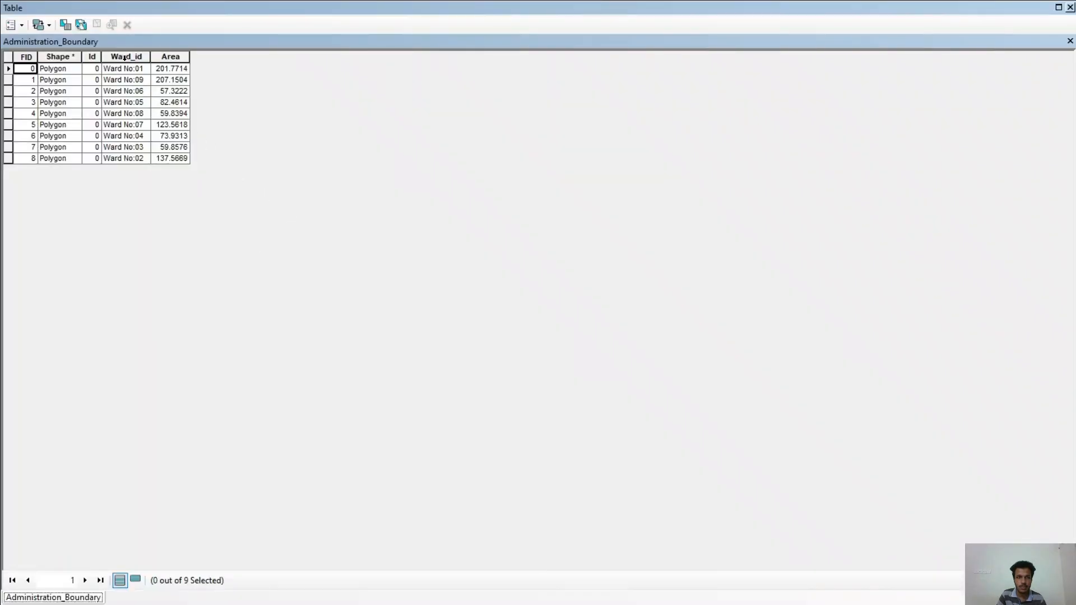
{"action": "left_click", "coordinate": [1070, 8]}
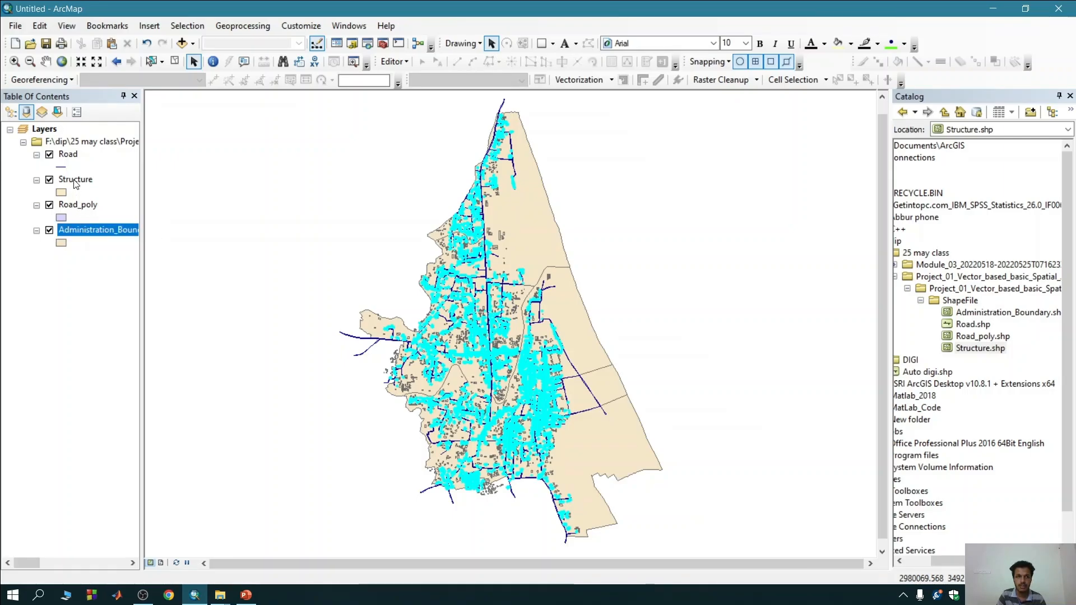
Intersect the Structure and Administration_Boundary layers into Structure_Intersect and open the output layer's attribute table.
{"action": "left_click", "coordinate": [223, 29]}
{"action": "left_click", "coordinate": [243, 73]}
{"action": "left_click_drag", "start_coordinate": [75, 179], "coordinate": [383, 177]}
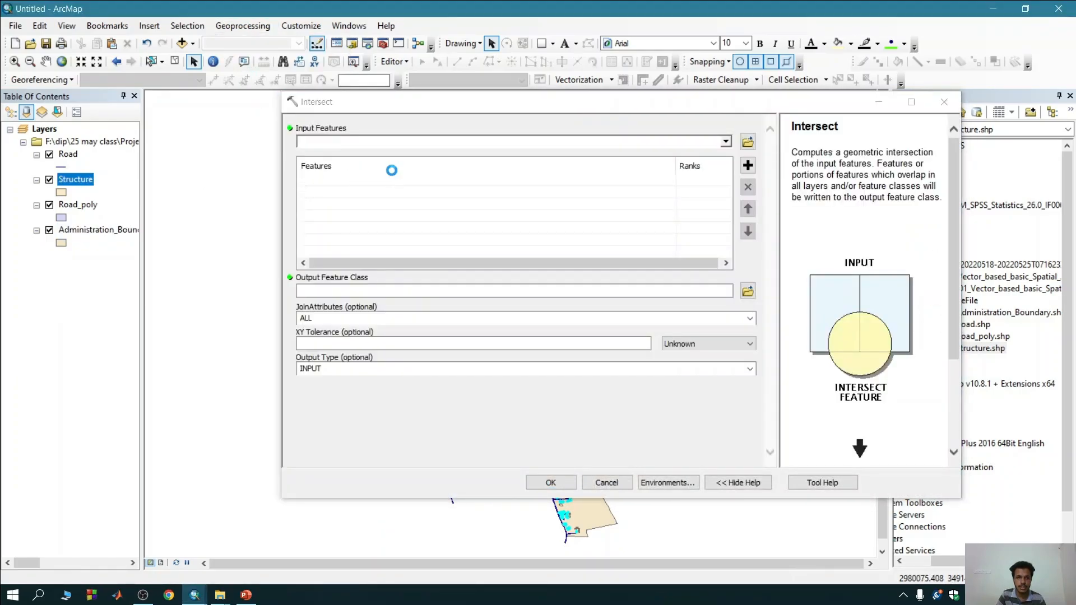
{"action": "left_click_drag", "start_coordinate": [67, 231], "coordinate": [329, 194]}
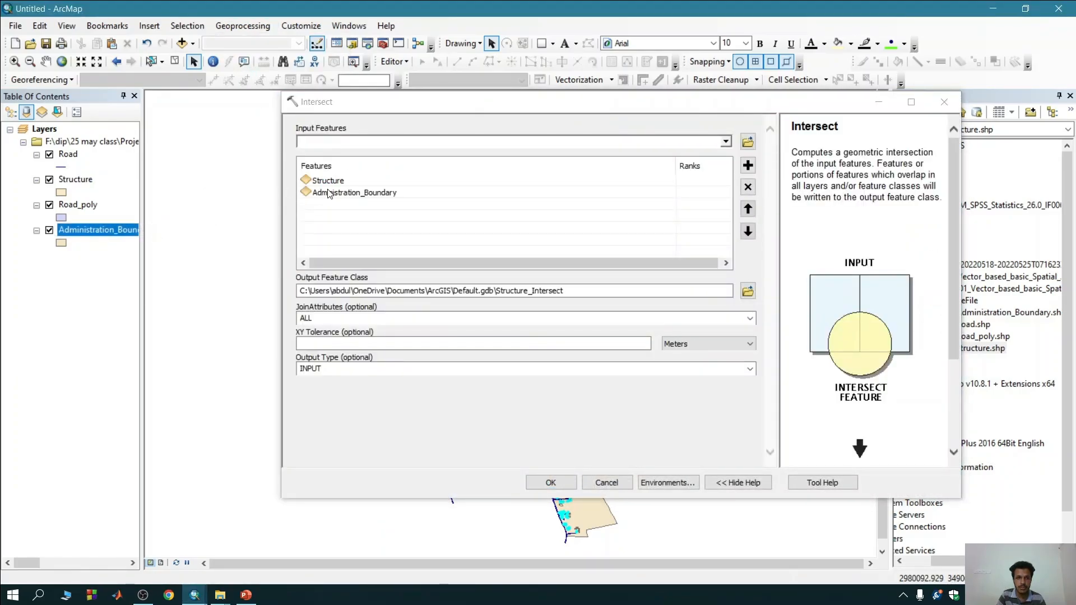
{"action": "left_click", "coordinate": [553, 482]}
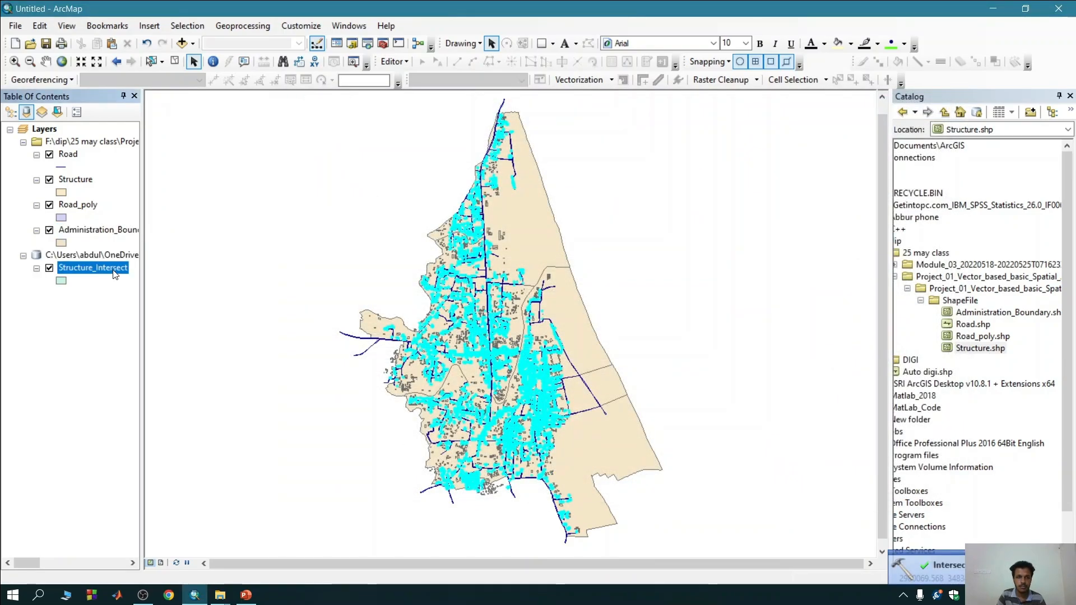
{"action": "right_click", "coordinate": [114, 272]}
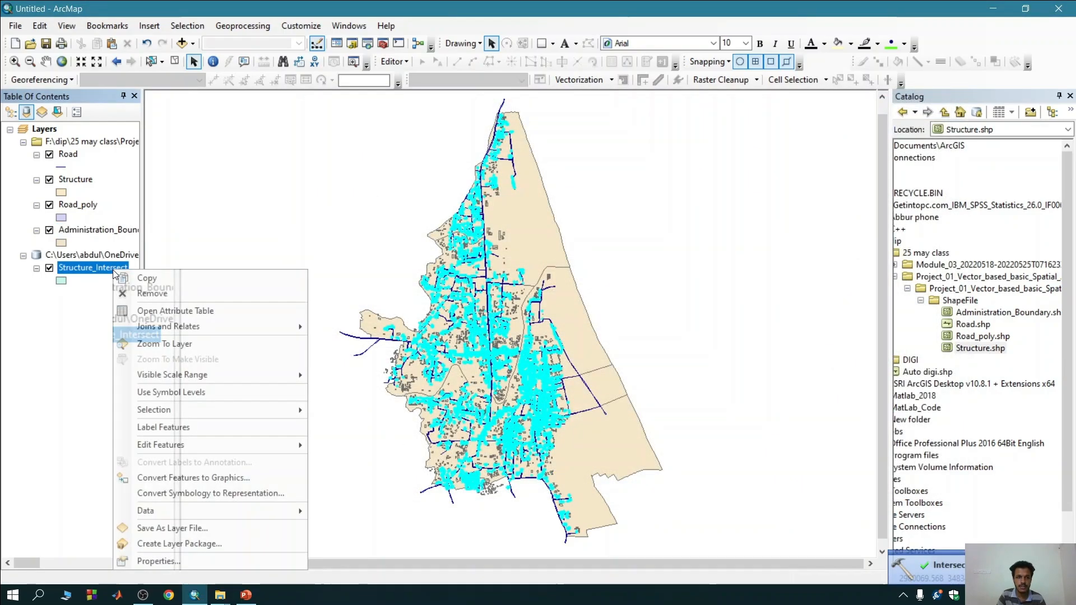
{"action": "left_click", "coordinate": [147, 312]}
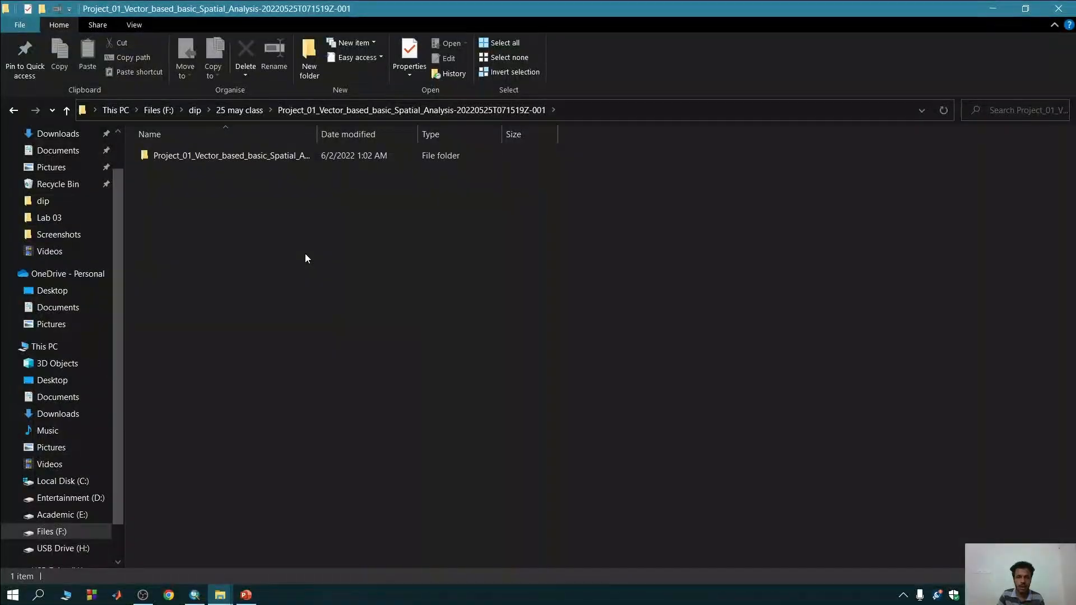
Create an Excel workbook named new in the Project_01 folder in File Explorer and open it.
{"action": "right_click", "coordinate": [305, 254]}
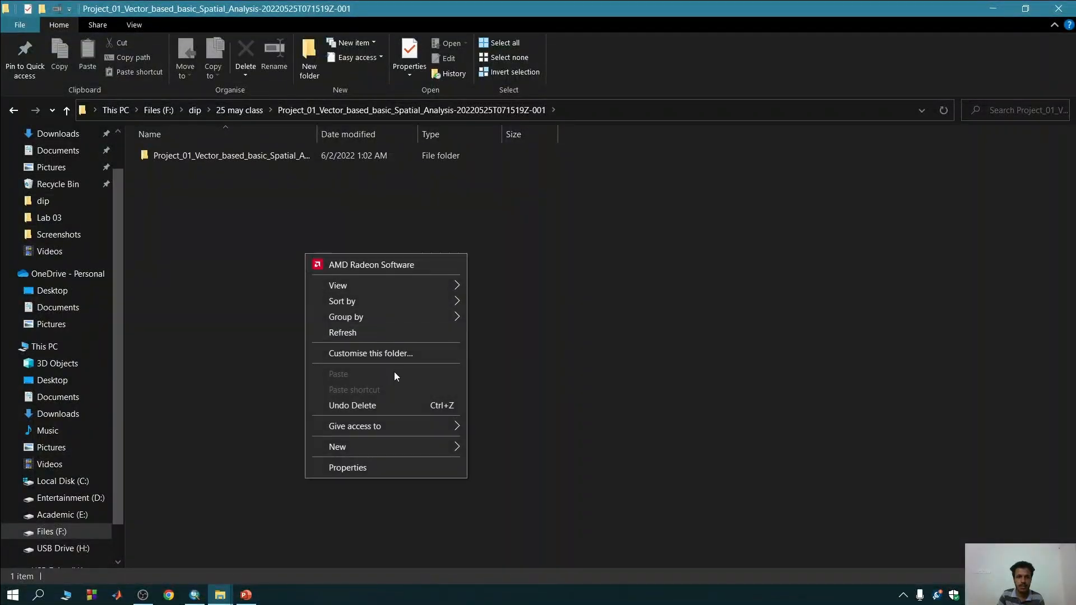
{"action": "mouse_move", "coordinate": [432, 449]}
{"action": "left_click", "coordinate": [495, 428]}
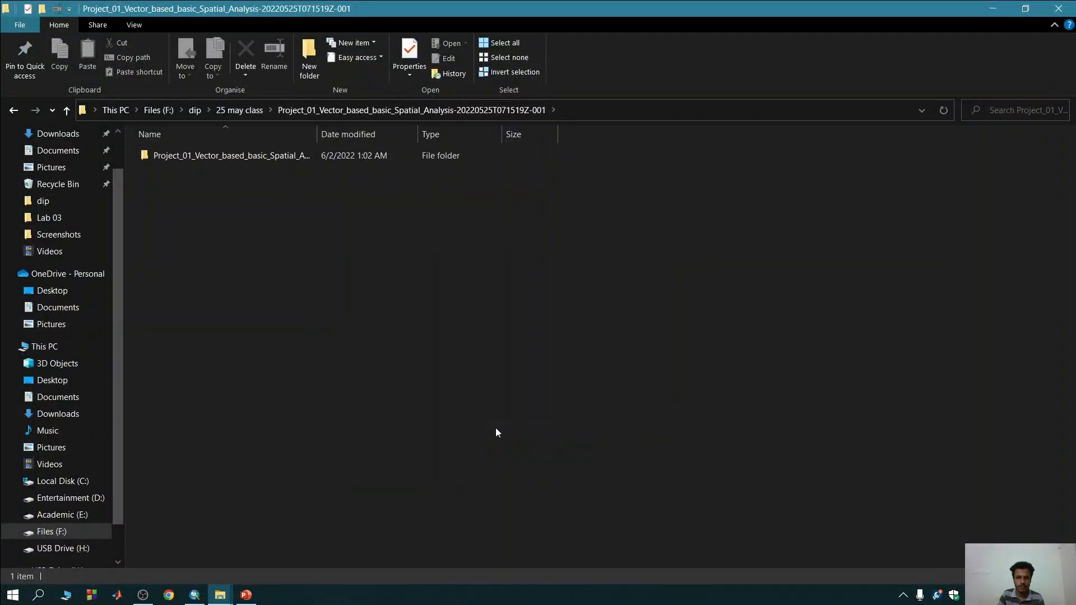
{"action": "type", "text": "new"}
{"action": "key", "text": "Return"}
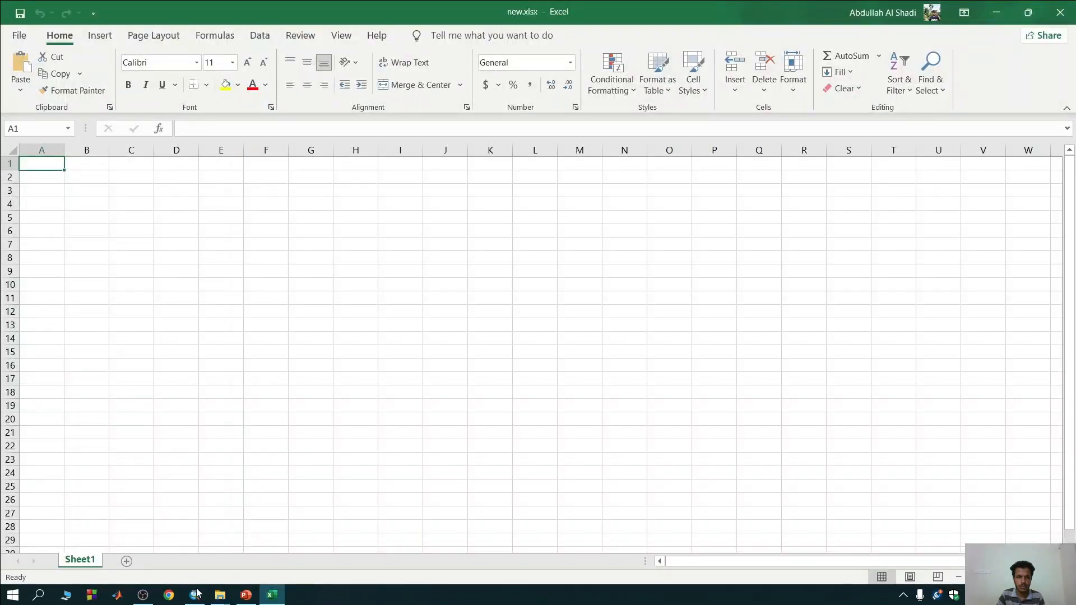
Copy all Structure_Intersect records from the attribute table in ArcMap and paste them into Sheet1 of new.xlsx at cell A1.
{"action": "left_click", "coordinate": [195, 596]}
{"action": "right_click", "coordinate": [108, 269]}
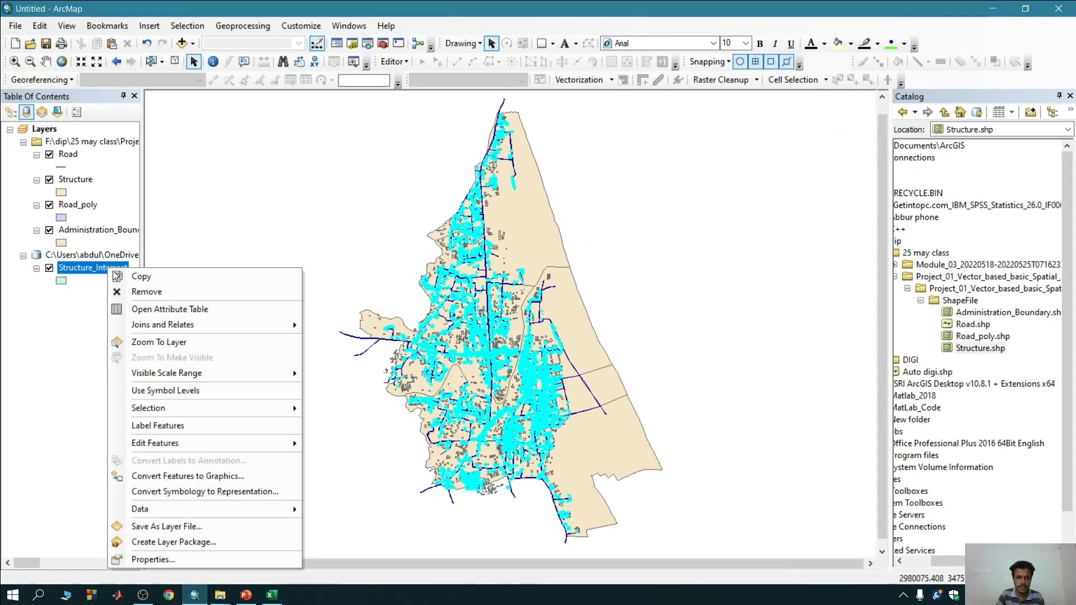
{"action": "left_click", "coordinate": [157, 304]}
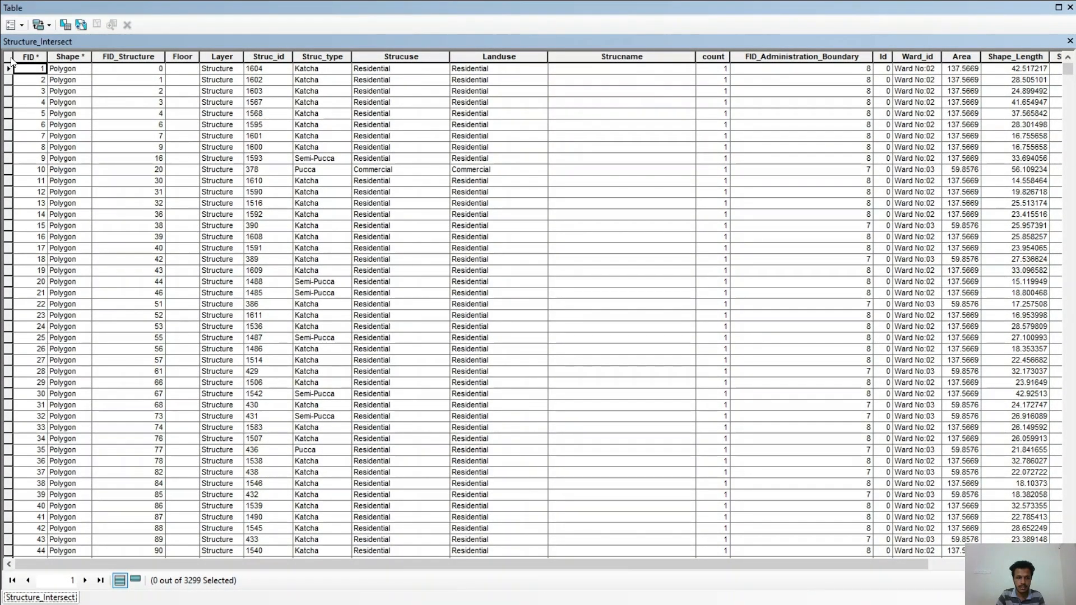
{"action": "left_click", "coordinate": [9, 57]}
{"action": "right_click", "coordinate": [9, 124]}
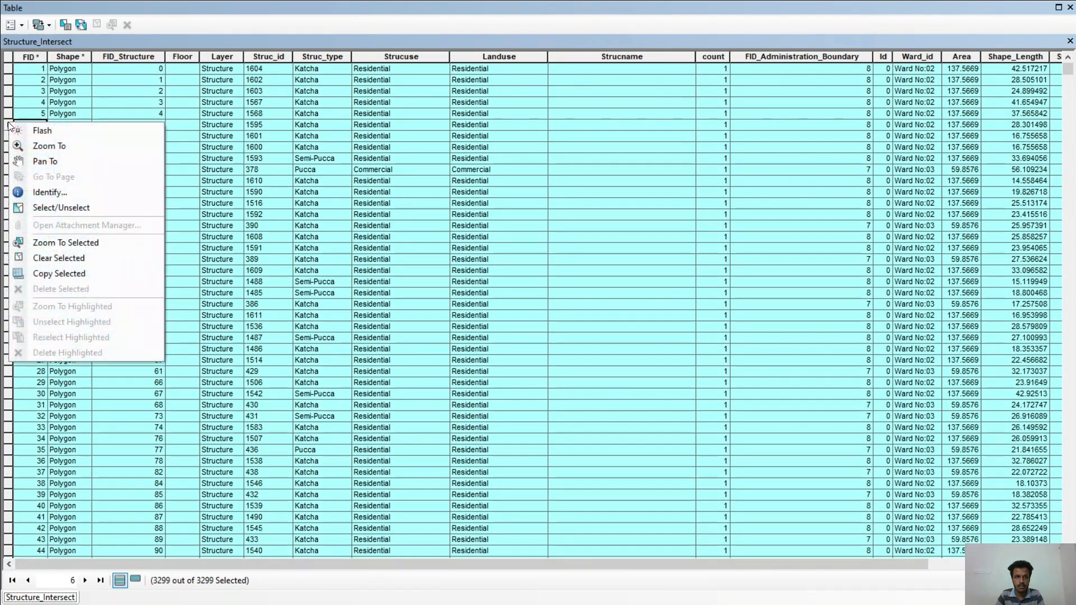
{"action": "left_click", "coordinate": [73, 272]}
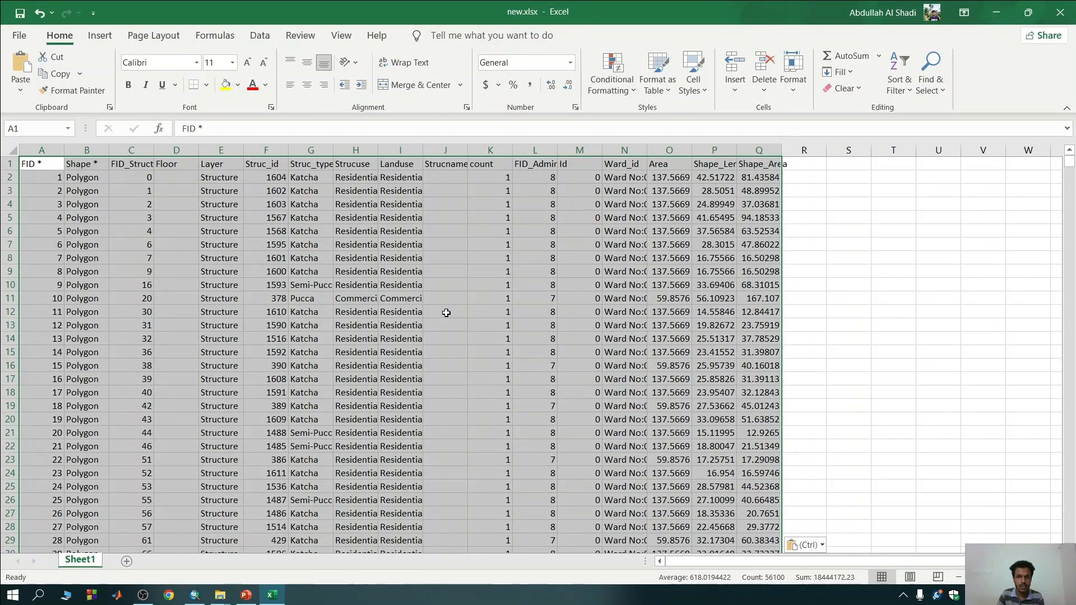
{"action": "scroll", "coordinate": [446, 313], "scroll_direction": "down", "scroll_amount": 3}
{"action": "scroll", "coordinate": [446, 311], "scroll_direction": "up", "scroll_amount": 3}
Create a PivotTable from the pasted data on a new worksheet, with Landuse as rows and the sum of count as values.
{"action": "left_click", "coordinate": [107, 43]}
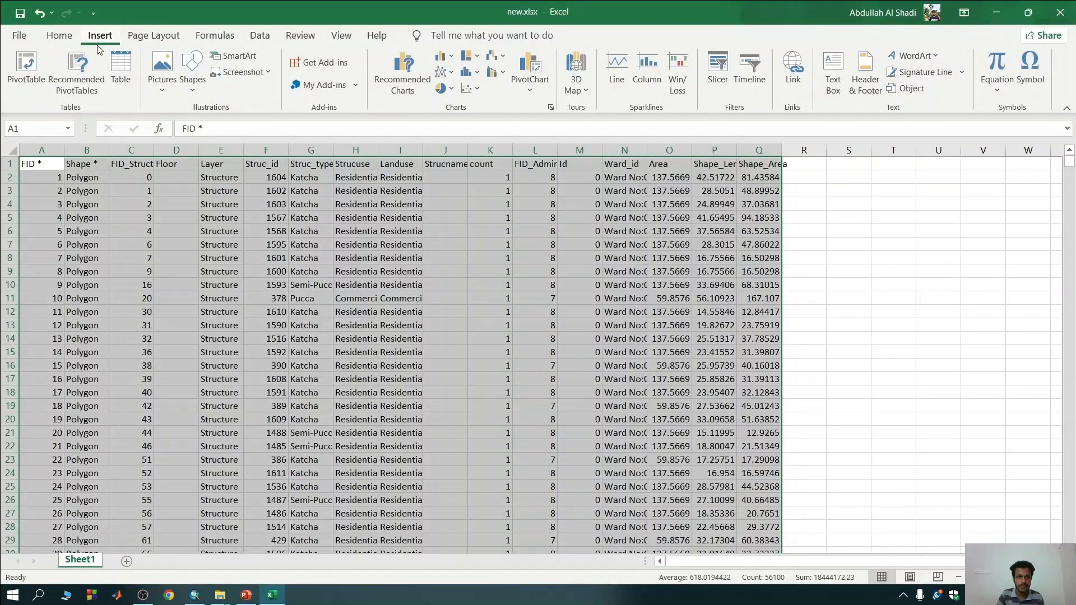
{"action": "left_click", "coordinate": [31, 70]}
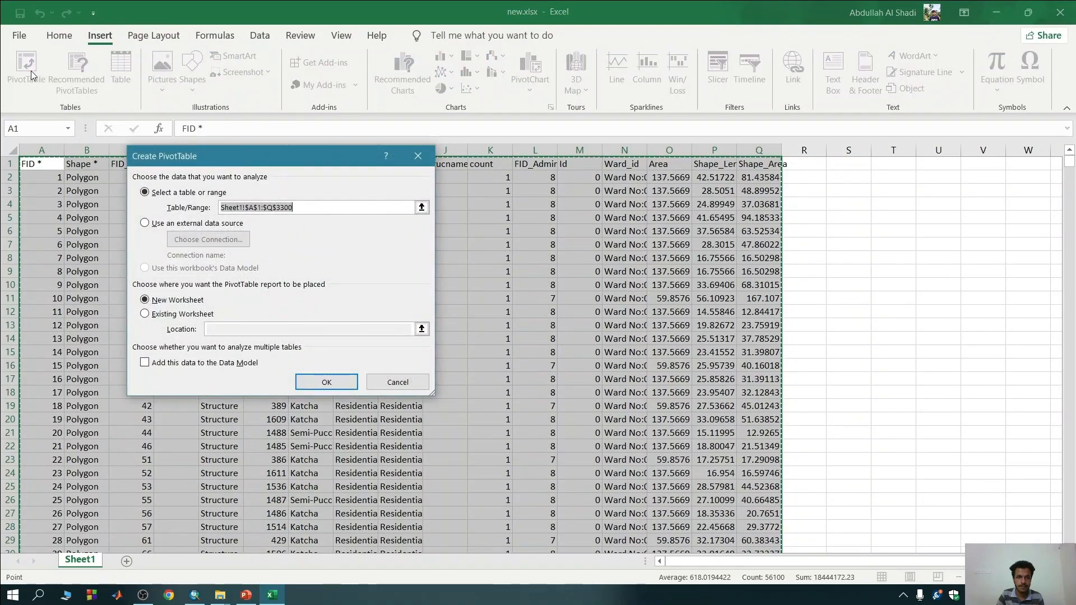
{"action": "left_click", "coordinate": [297, 382]}
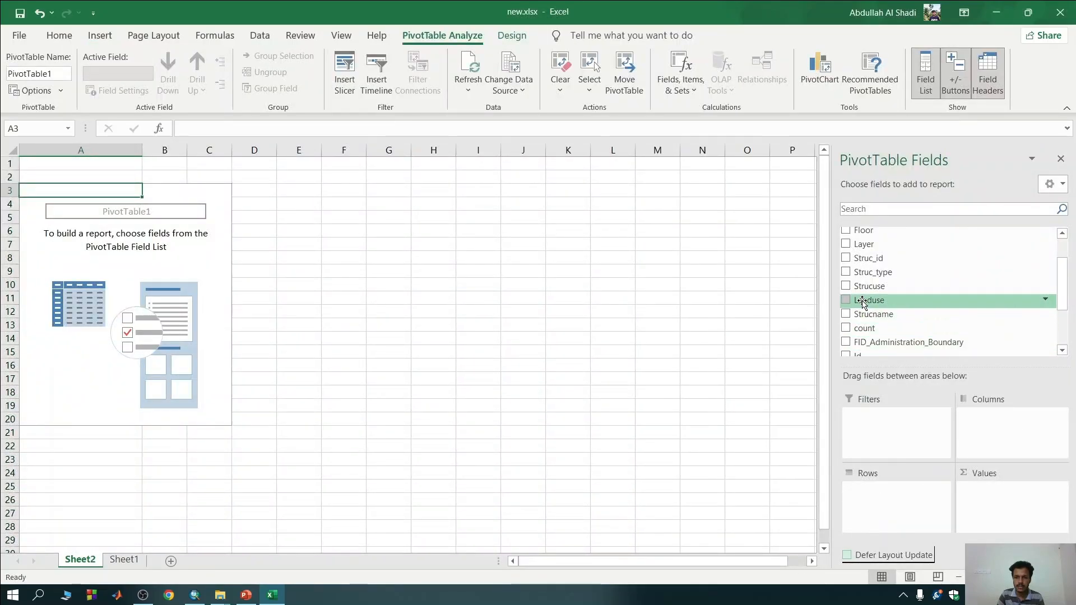
{"action": "left_click_drag", "start_coordinate": [864, 303], "coordinate": [878, 494]}
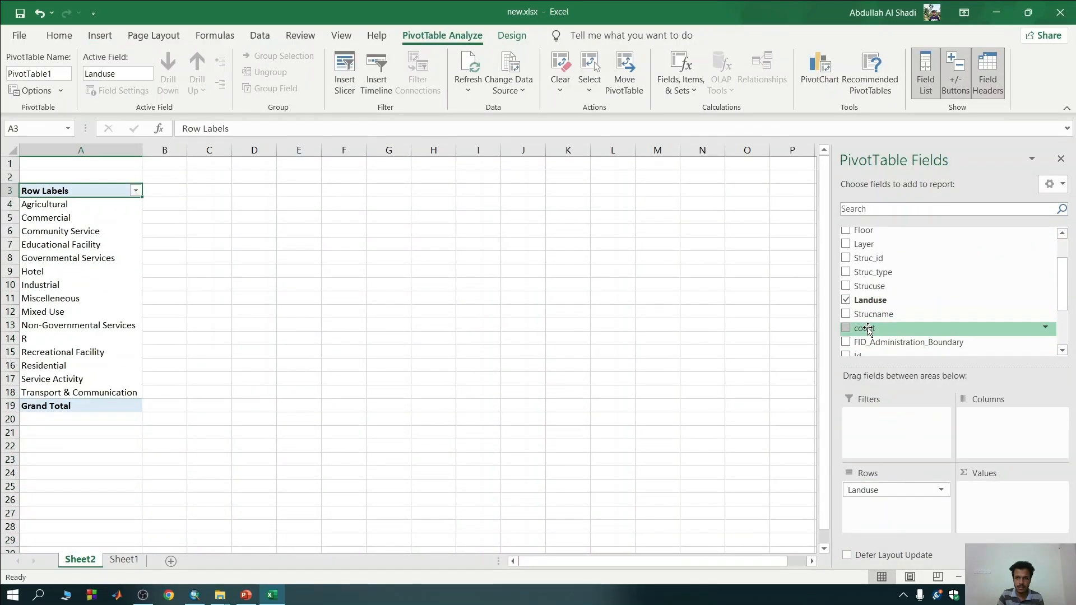
{"action": "left_click_drag", "start_coordinate": [995, 503], "coordinate": [993, 500]}
{"action": "scroll", "coordinate": [925, 292], "scroll_direction": "down", "scroll_amount": 2}
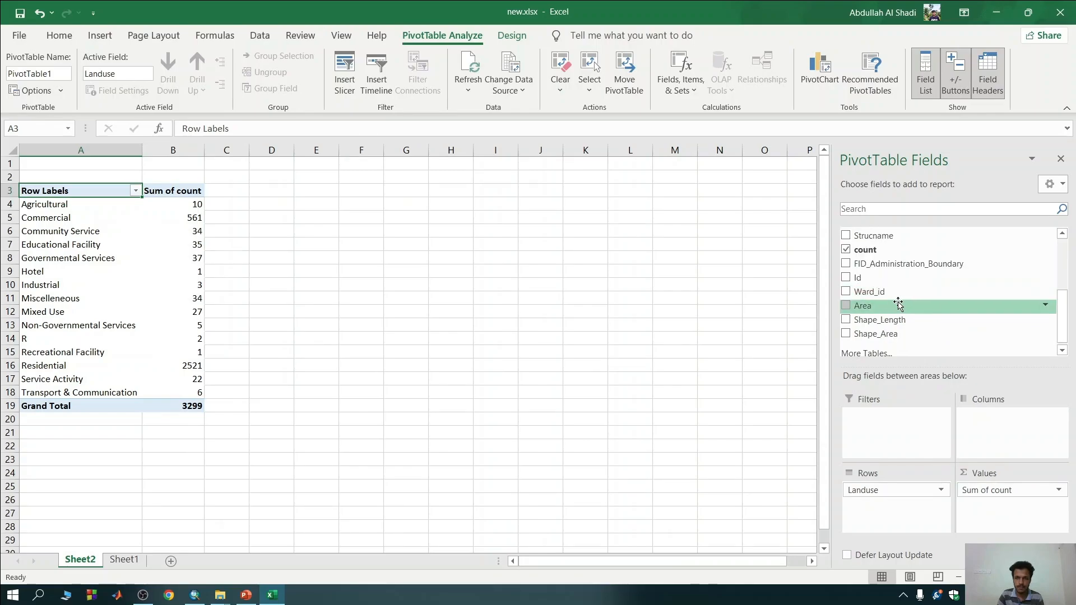
Add Ward_id as the column field of the land-use PivotTable.
{"action": "left_click_drag", "start_coordinate": [869, 291], "coordinate": [998, 436]}
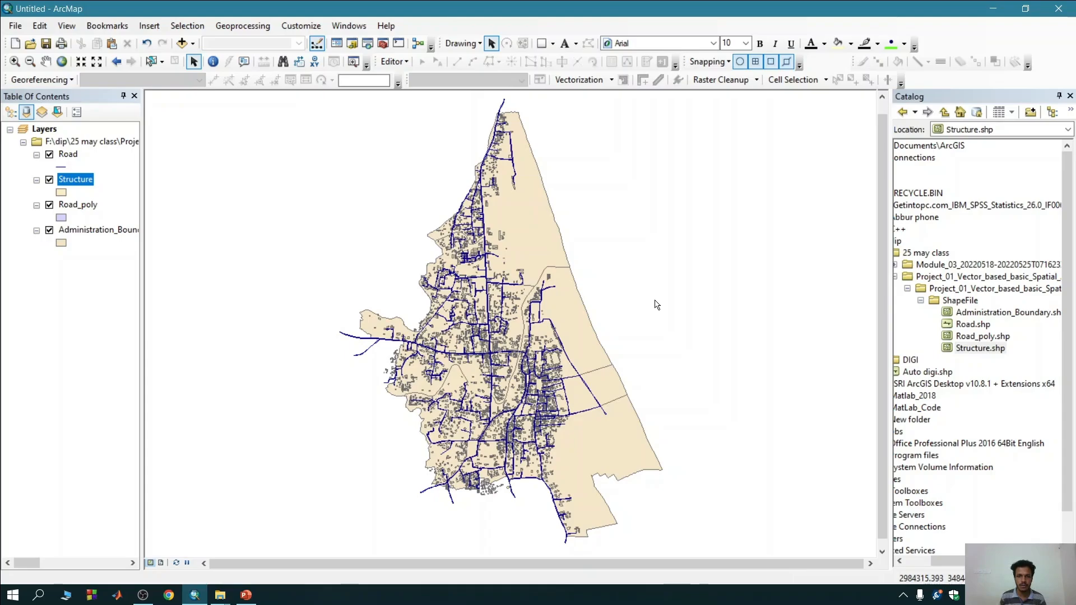
In ArcMap, dissolve the Road_poly layer by type into Road_poly_Dissolve and open the output layer's attribute table.
{"action": "left_click", "coordinate": [253, 26]}
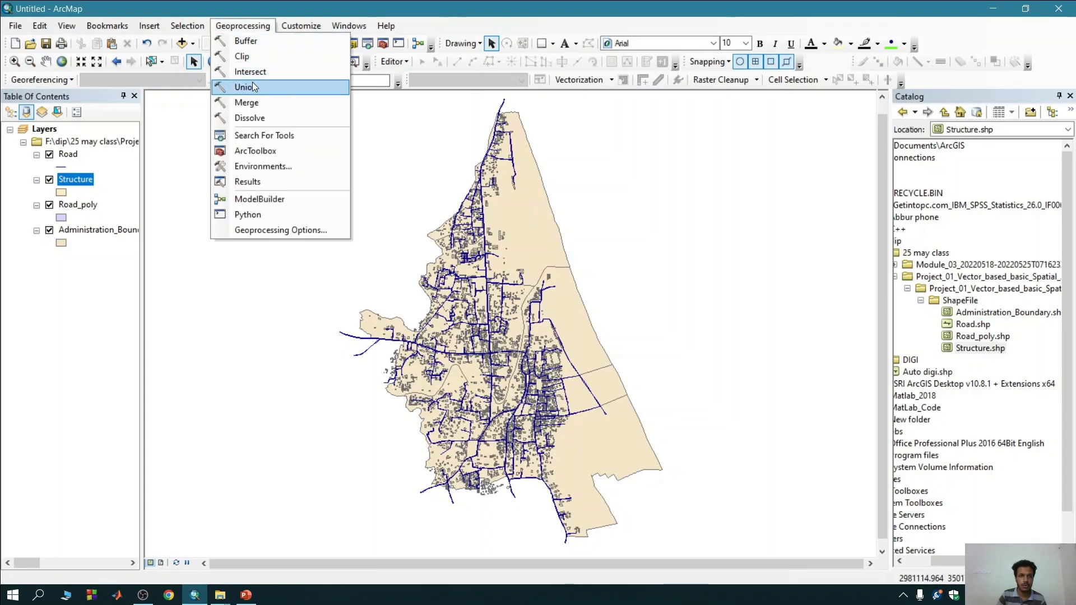
{"action": "left_click", "coordinate": [251, 118]}
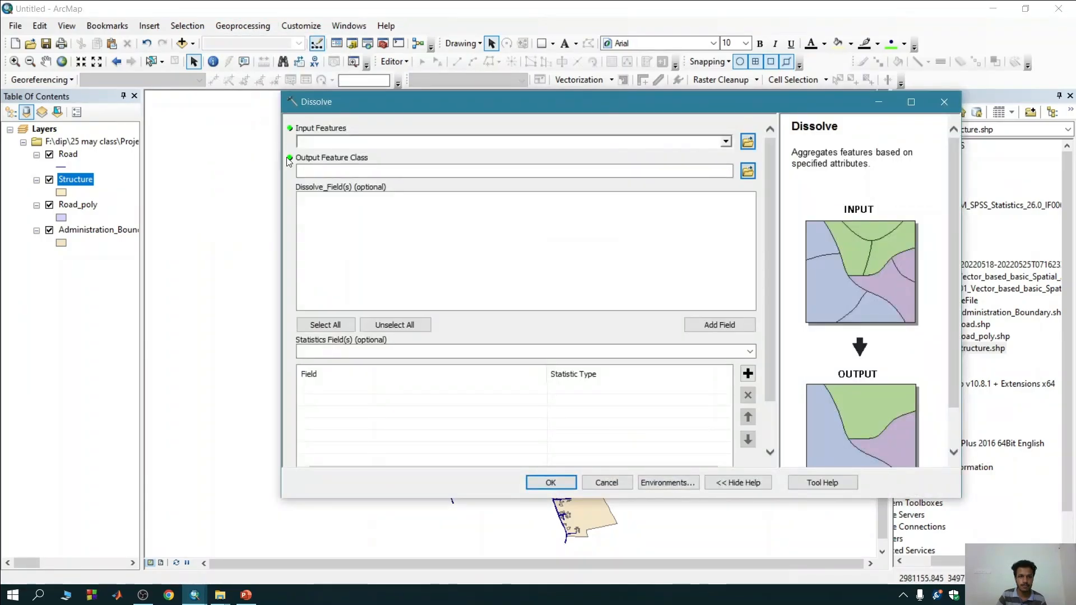
{"action": "left_click_drag", "start_coordinate": [78, 205], "coordinate": [339, 141]}
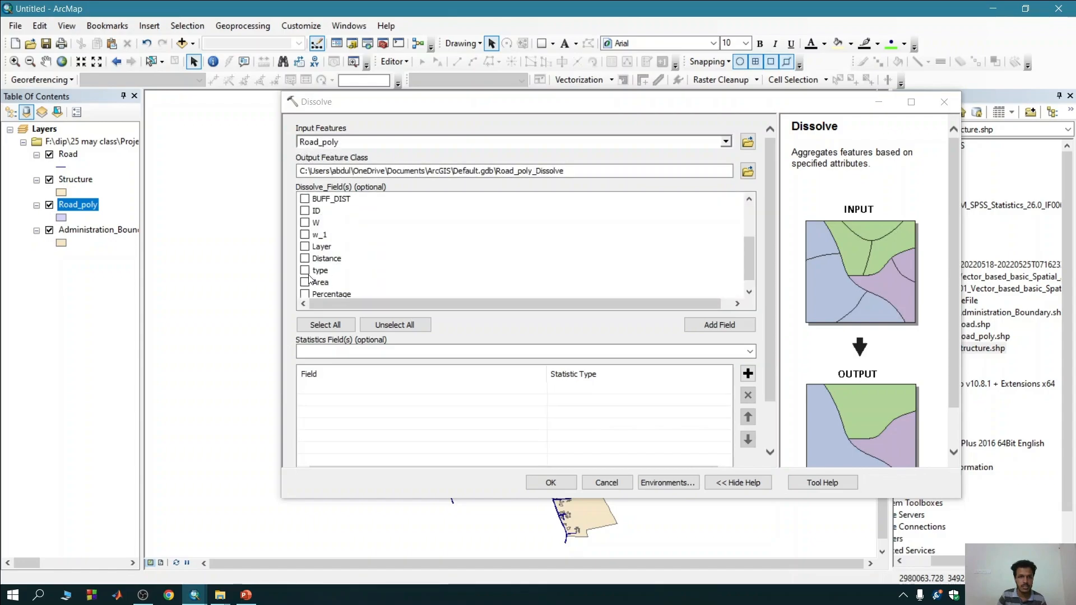
{"action": "left_click", "coordinate": [305, 271]}
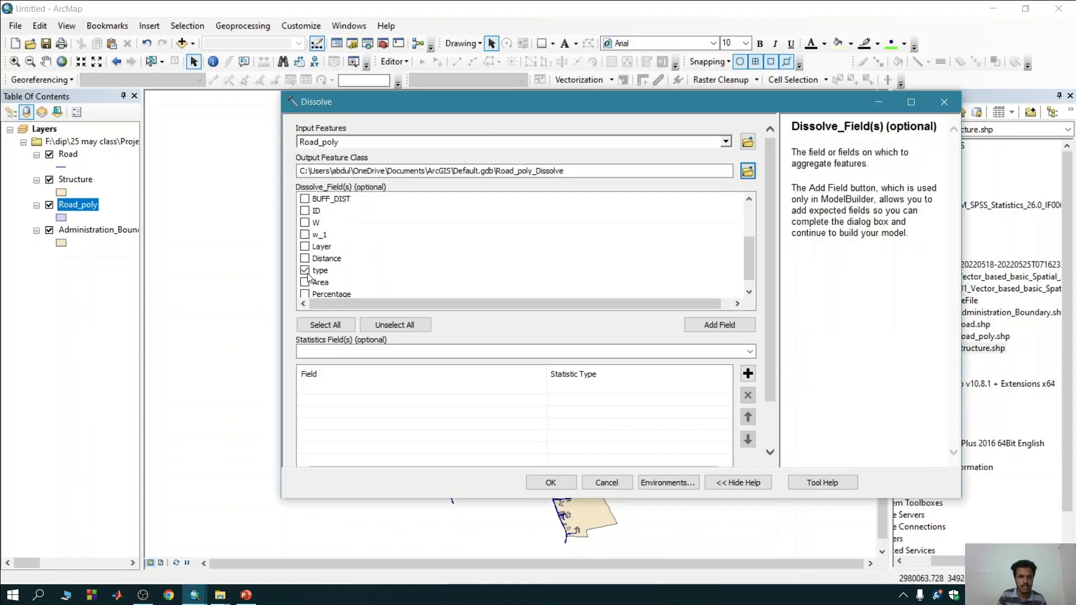
{"action": "left_click", "coordinate": [544, 484]}
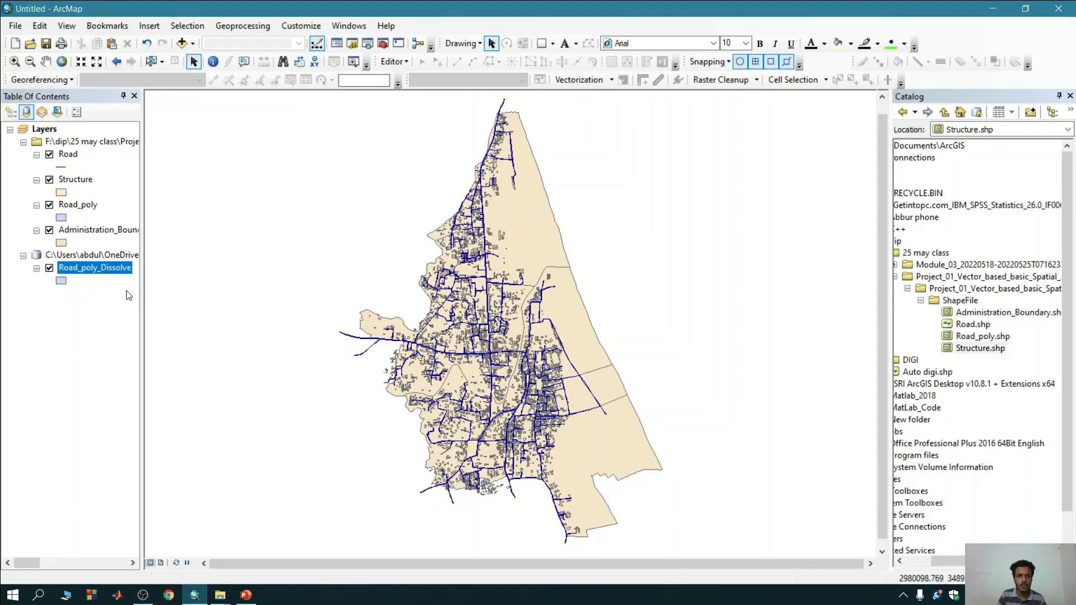
{"action": "right_click", "coordinate": [110, 267]}
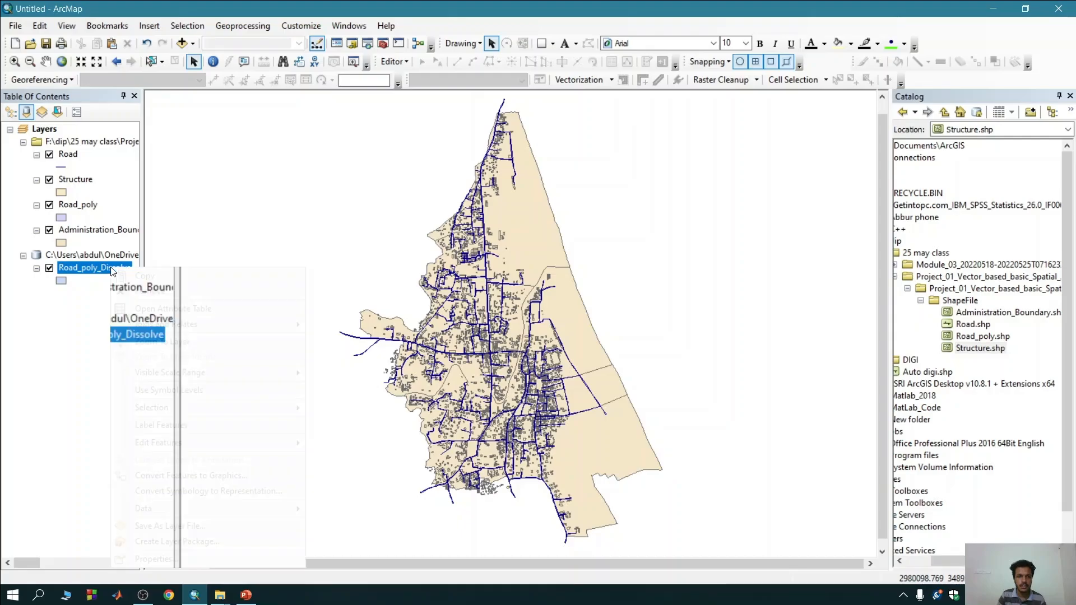
{"action": "left_click", "coordinate": [143, 304]}
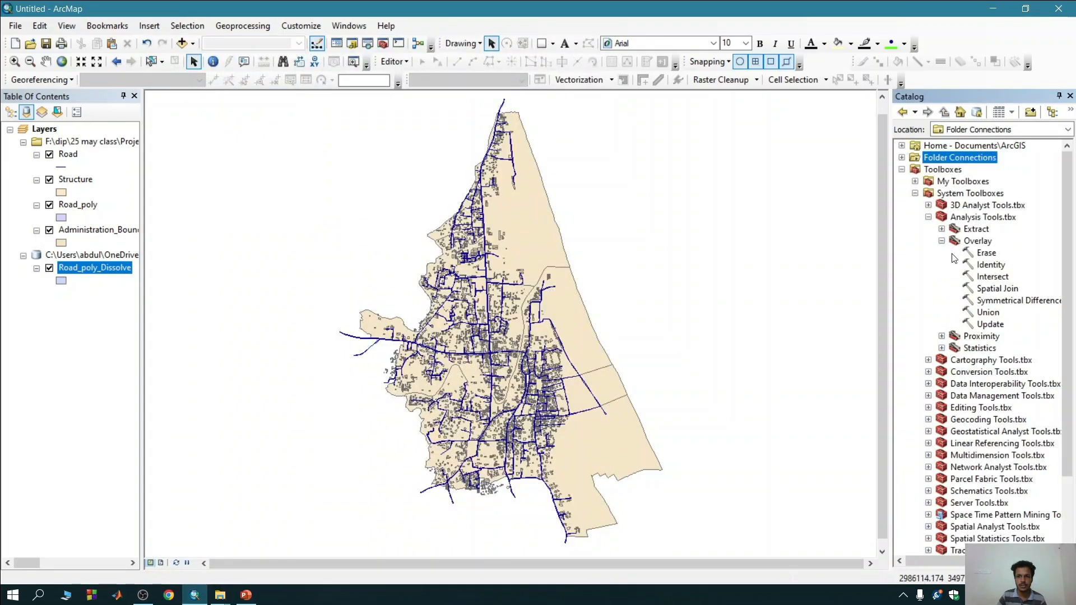
Run the Identity tool with Administration_Boundary as input and Road_poly_Dissolve as identity features, outputting to Administration_Boundary_Iden.
{"action": "double_click", "coordinate": [985, 266]}
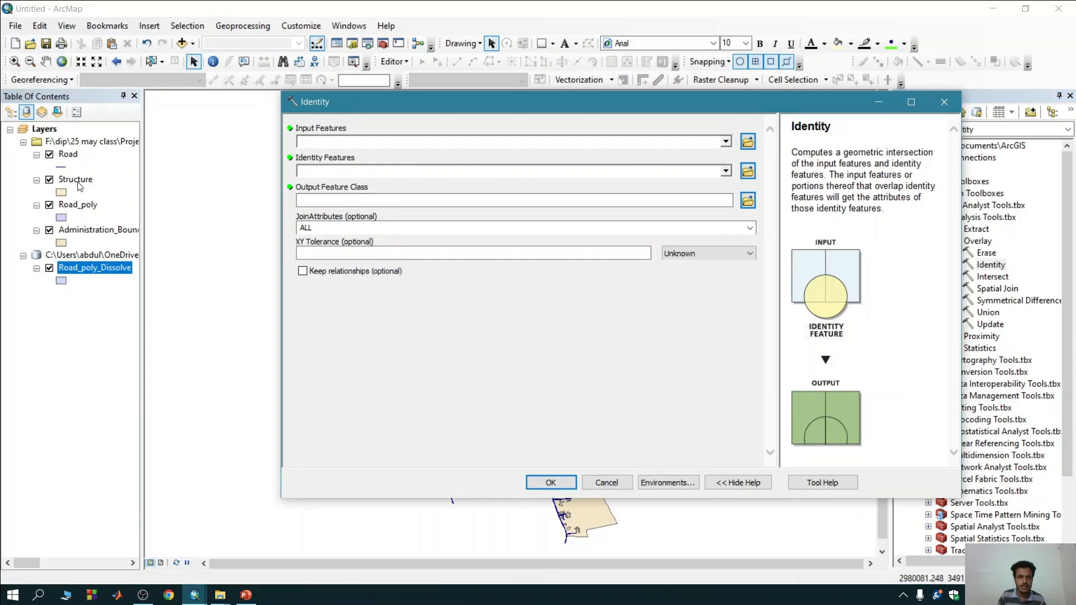
{"action": "left_click_drag", "start_coordinate": [89, 230], "coordinate": [318, 139]}
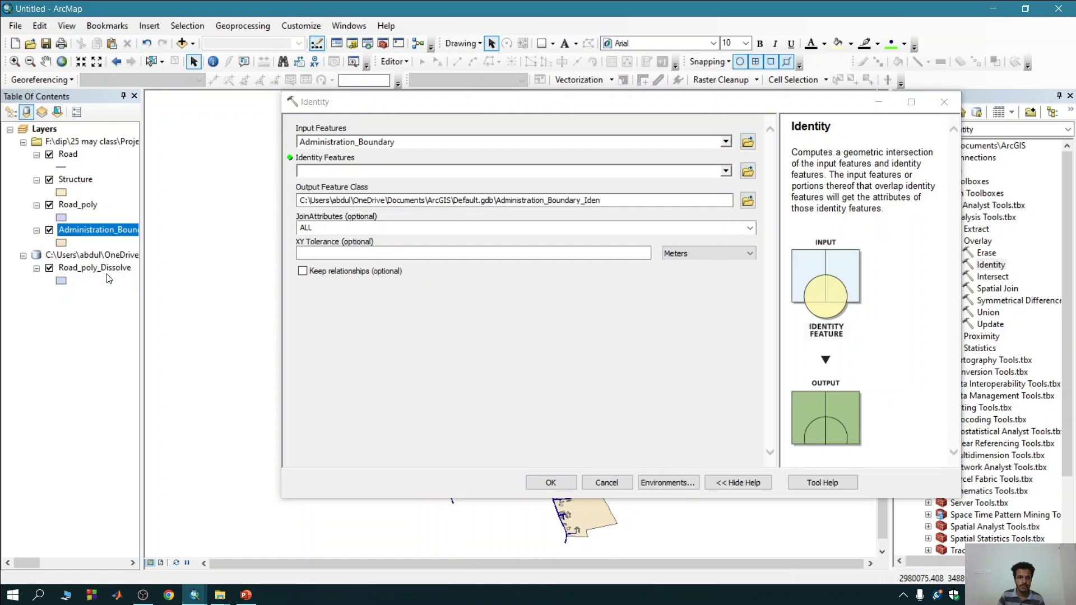
{"action": "left_click_drag", "start_coordinate": [127, 268], "coordinate": [314, 172]}
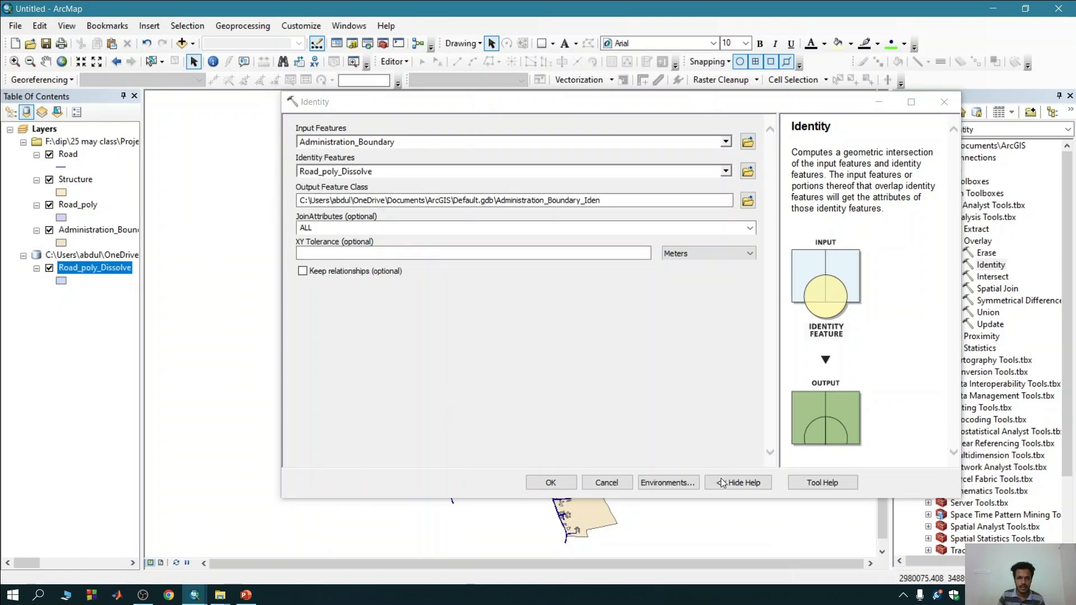
{"action": "left_click", "coordinate": [572, 482]}
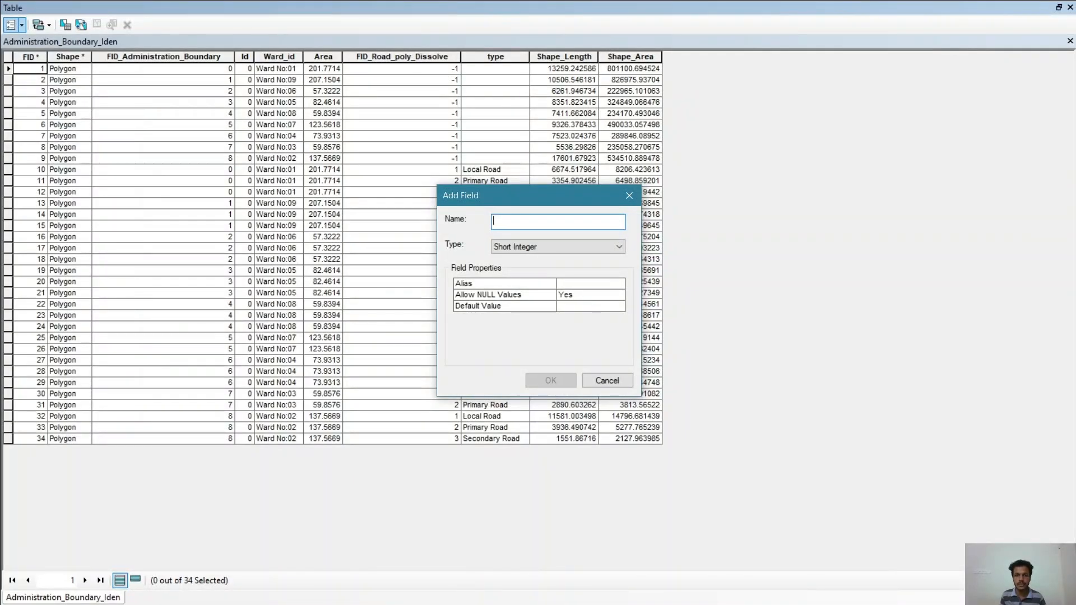
Add a Float field named area to the Administration_Boundary_Iden attribute table.
{"action": "type", "text": "area"}
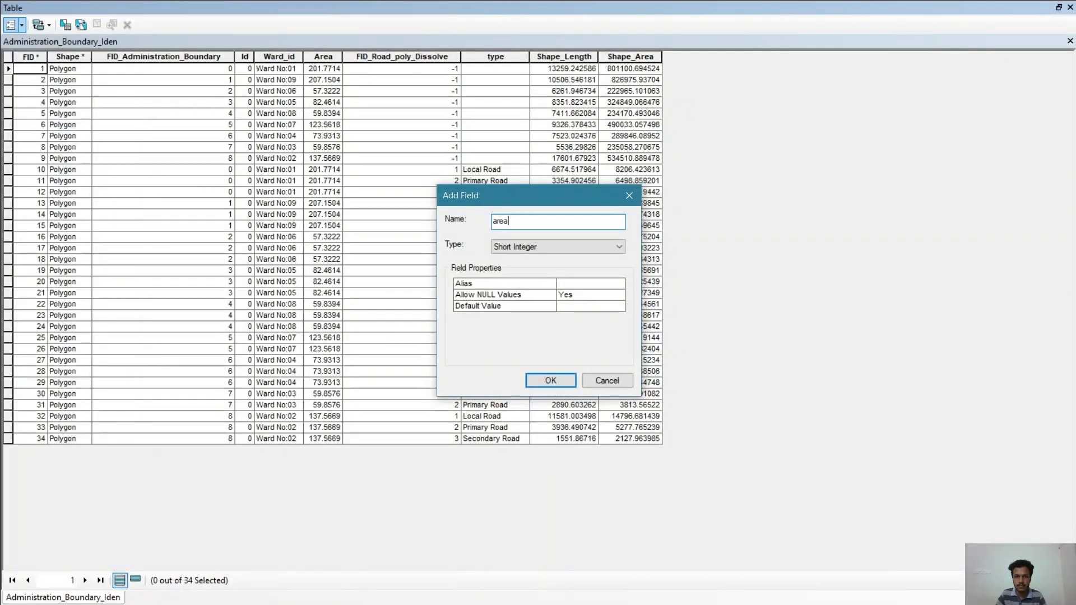
{"action": "left_click", "coordinate": [543, 242]}
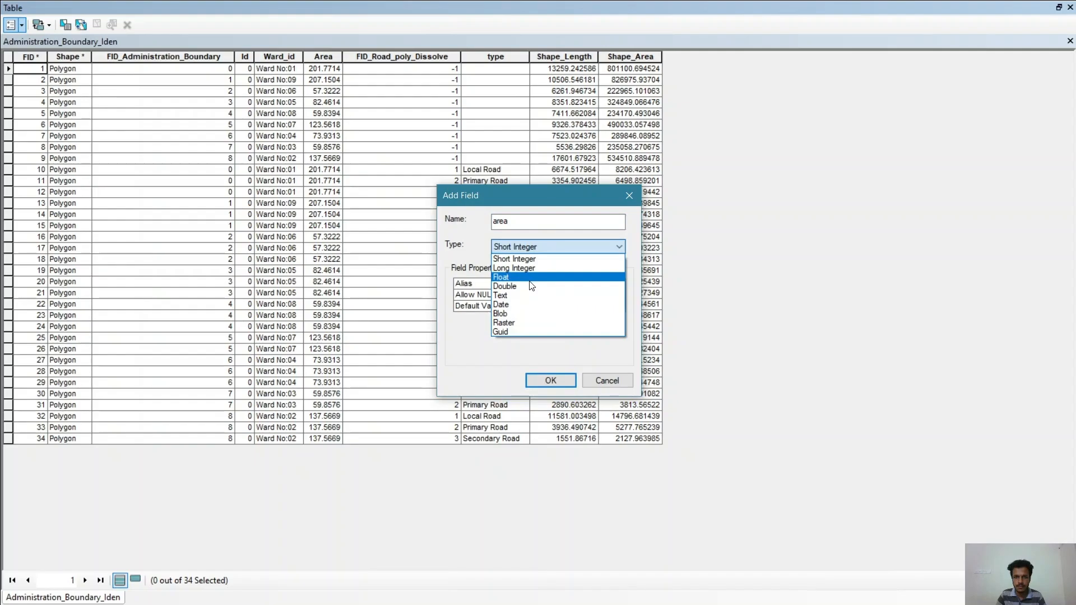
{"action": "left_click", "coordinate": [531, 279]}
{"action": "key", "text": "Return"}
Calculate the polygon areas in square meters into the new area field using the data source's coordinate system.
{"action": "right_click", "coordinate": [695, 56]}
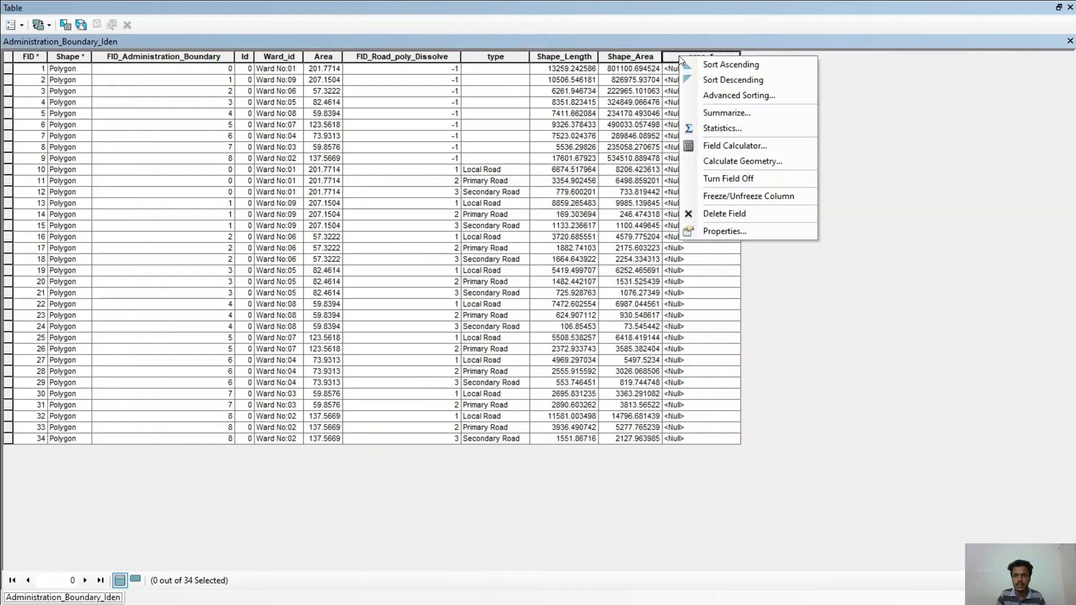
{"action": "left_click", "coordinate": [726, 165]}
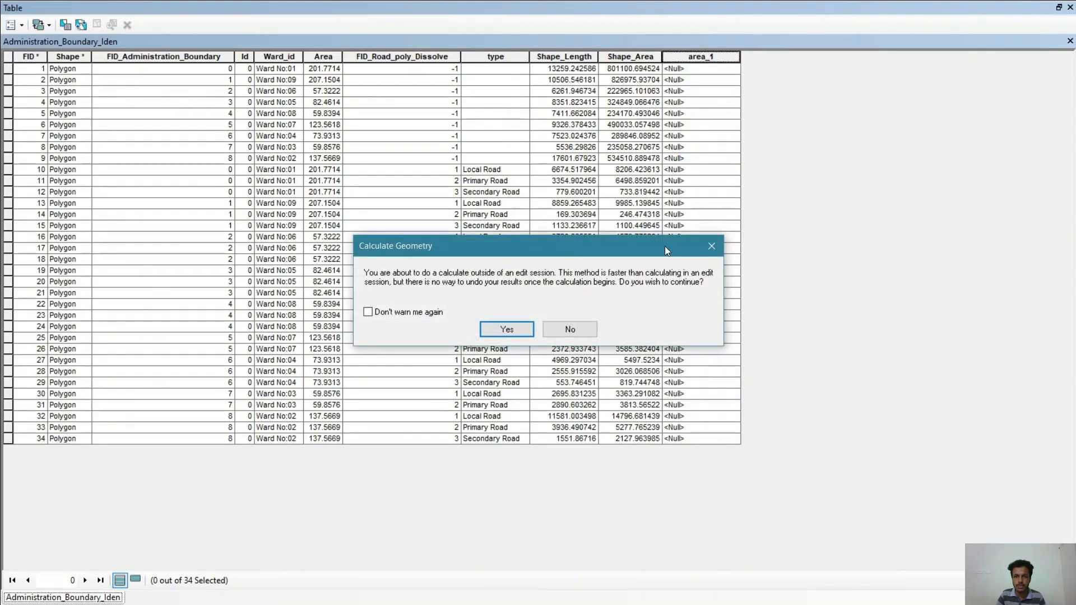
{"action": "left_click", "coordinate": [494, 332]}
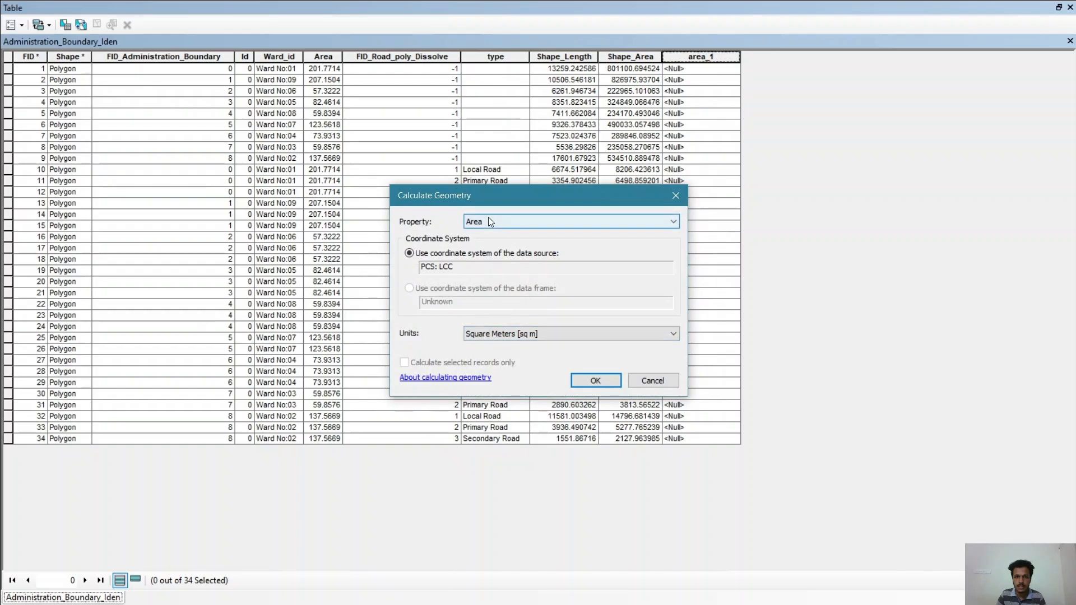
{"action": "left_click", "coordinate": [583, 382]}
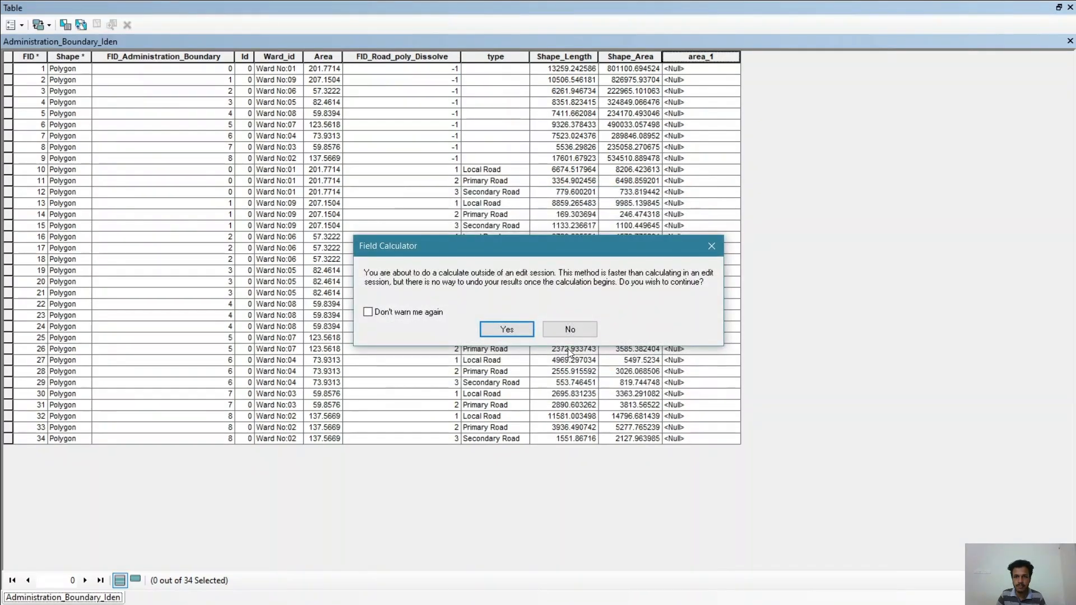
{"action": "left_click", "coordinate": [522, 327]}
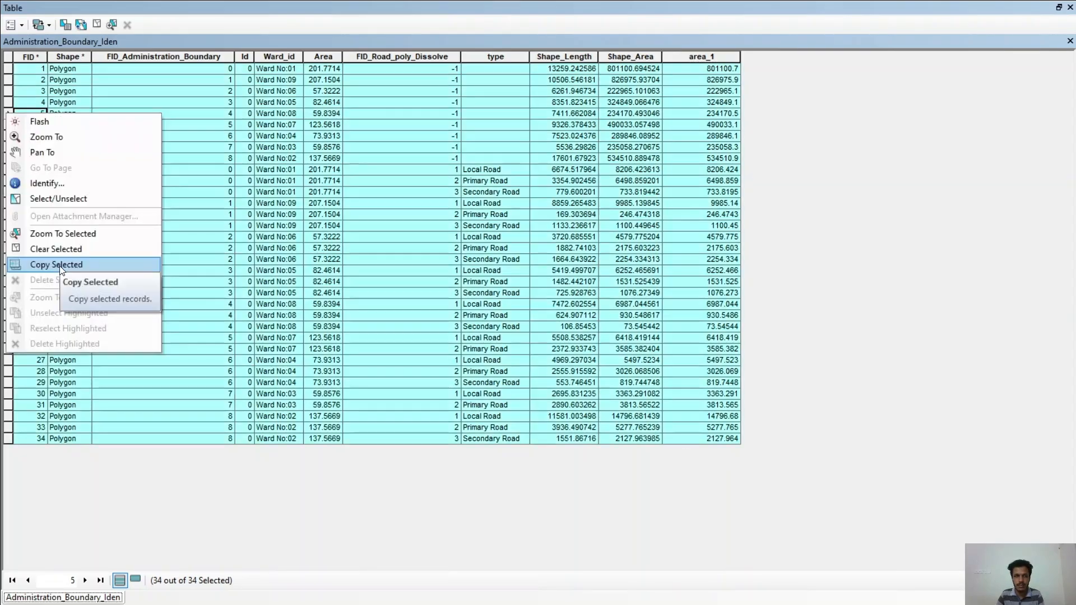
Copy all Administration_Boundary_Iden records into Sheet1 of new.xlsx at cell A1 and insert a PivotTable from them on a new worksheet.
{"action": "left_click", "coordinate": [56, 265]}
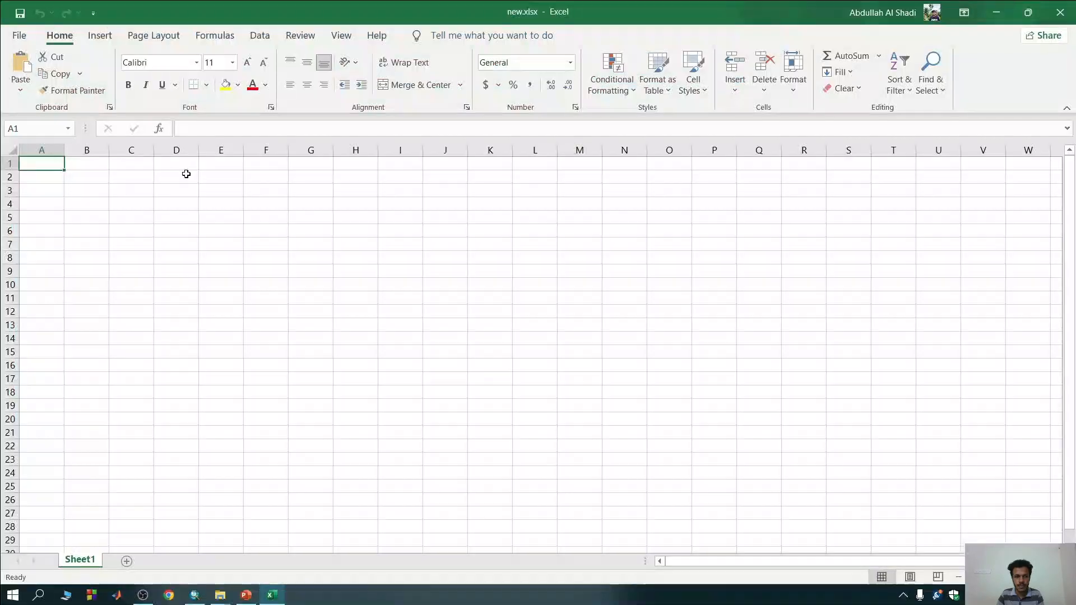
{"action": "key", "text": "ctrl+v"}
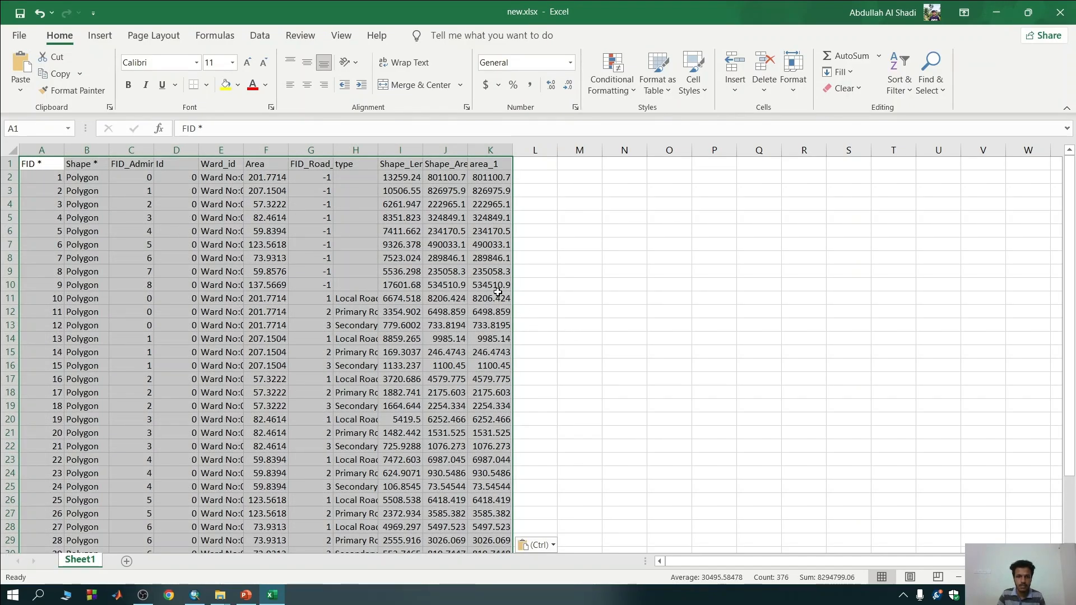
{"action": "left_click", "coordinate": [100, 36]}
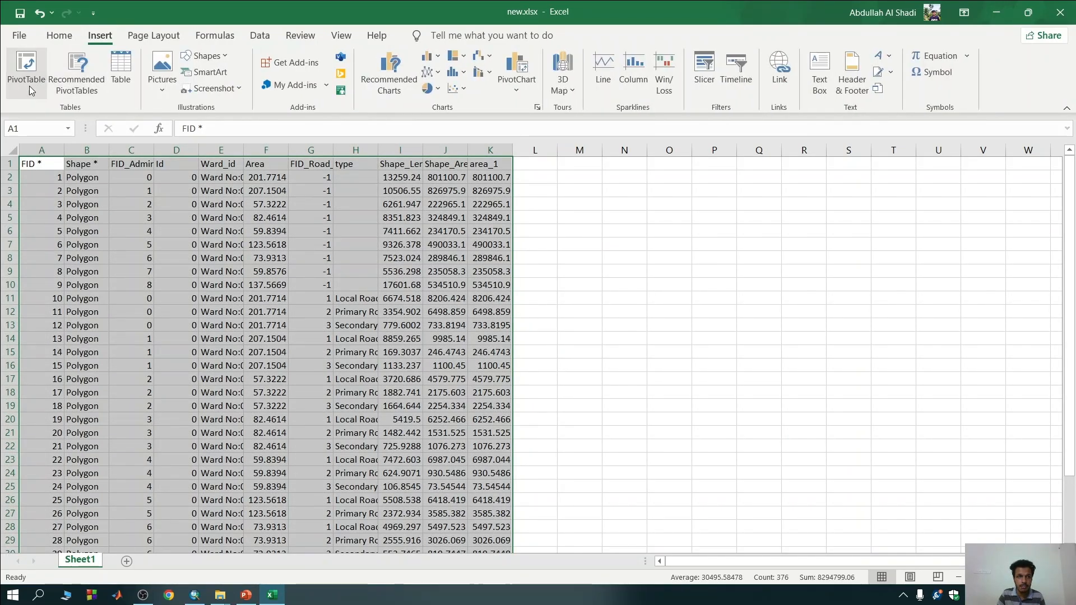
{"action": "left_click", "coordinate": [26, 70]}
{"action": "left_click", "coordinate": [328, 383]}
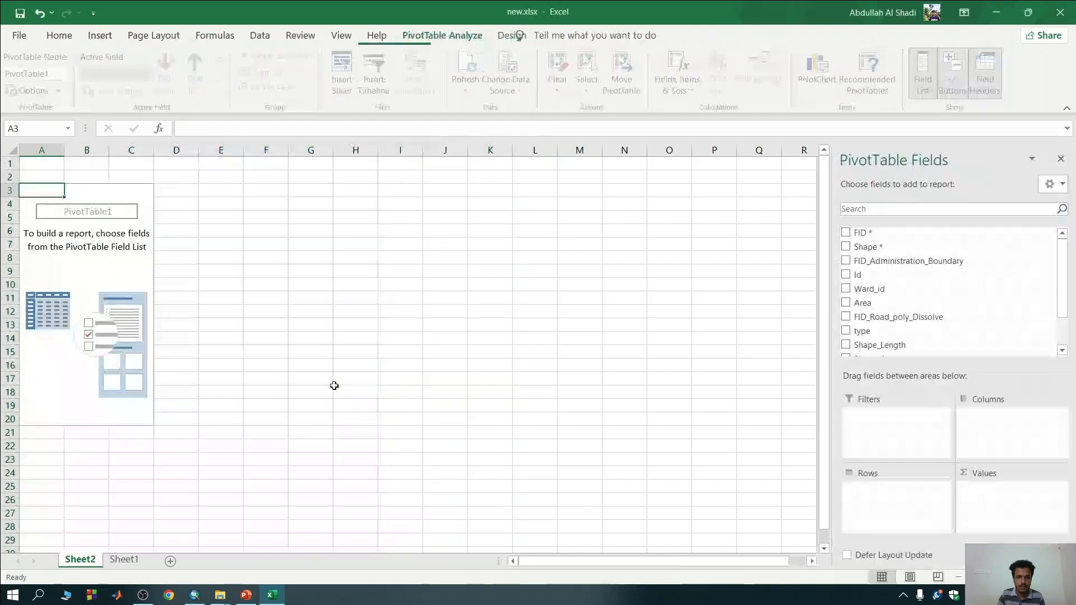
Lay out the PivotTable with the sum of area_1 as values, Ward_id as rows and type as columns.
{"action": "scroll", "coordinate": [866, 332], "scroll_direction": "down", "scroll_amount": 1}
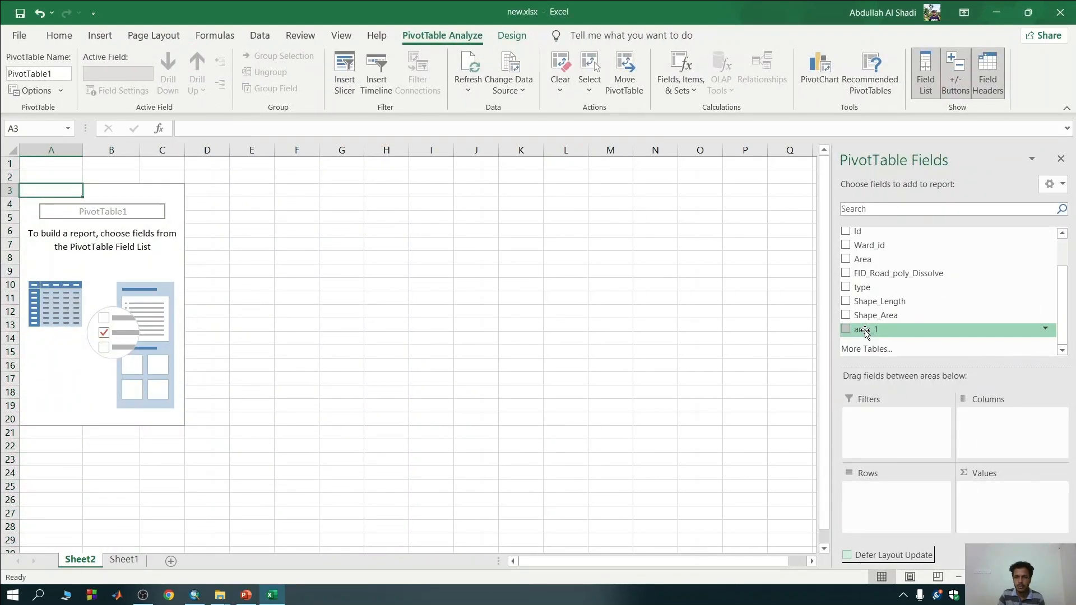
{"action": "left_click", "coordinate": [866, 332]}
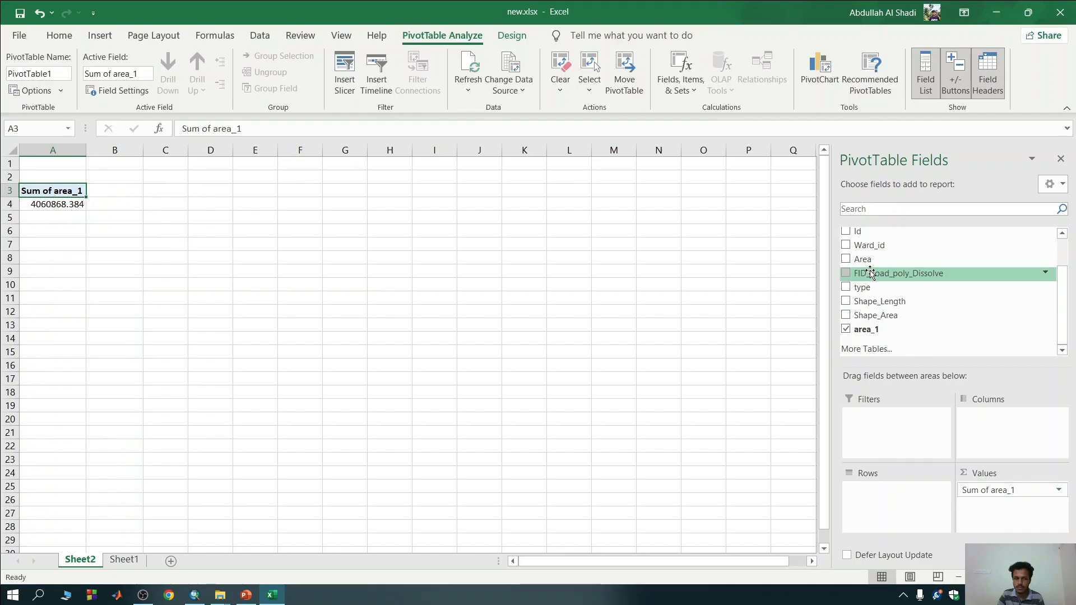
{"action": "left_click_drag", "start_coordinate": [871, 247], "coordinate": [897, 507]}
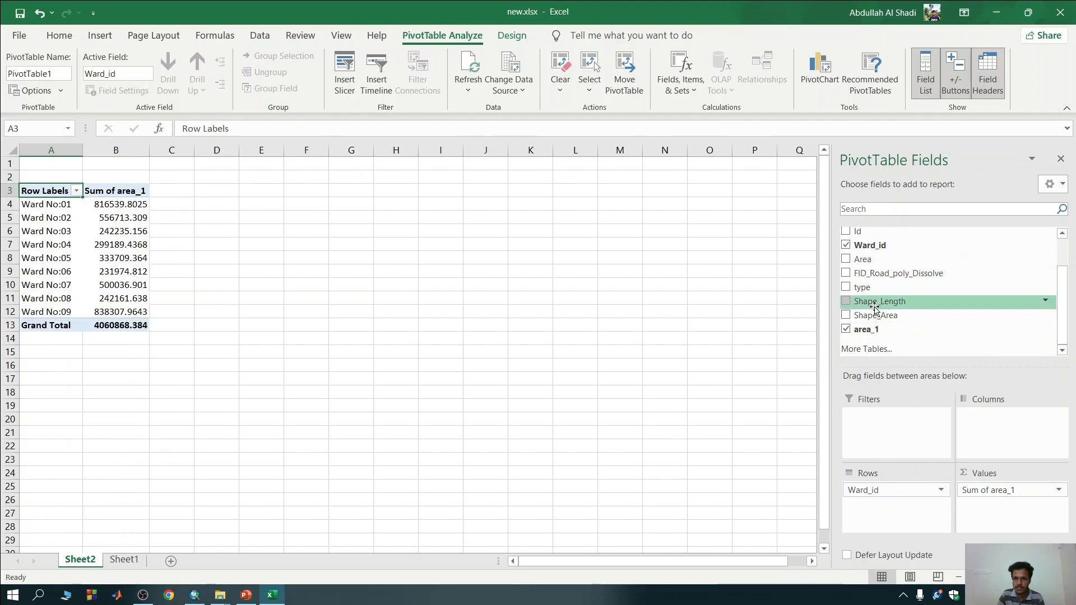
{"action": "left_click_drag", "start_coordinate": [863, 287], "coordinate": [1030, 446]}
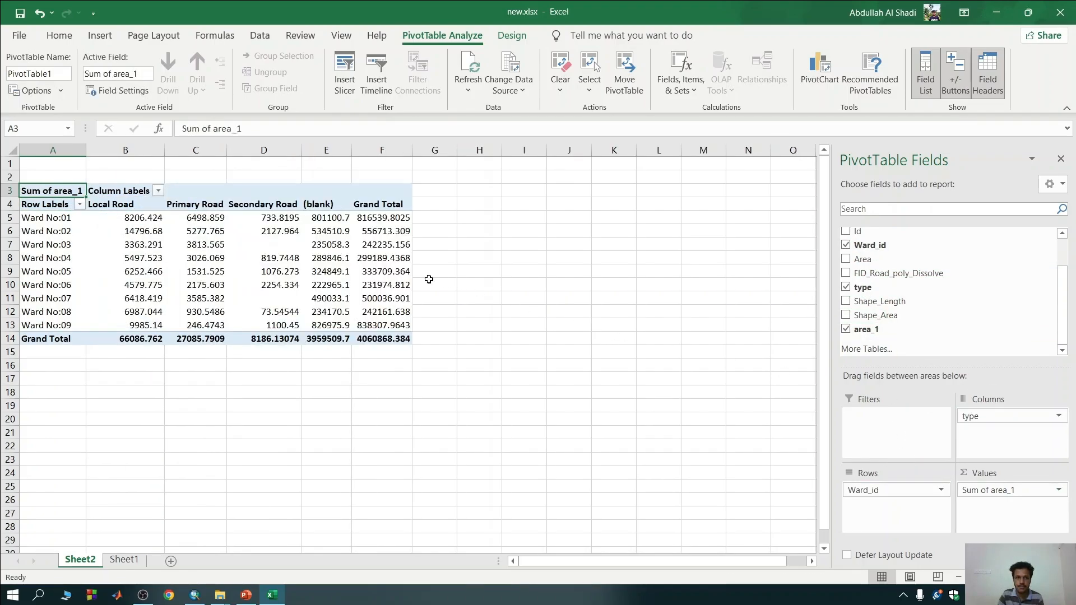
Show the Sum of area_1 values in the PivotTable as % of Row Total.
{"action": "left_click", "coordinate": [1060, 492]}
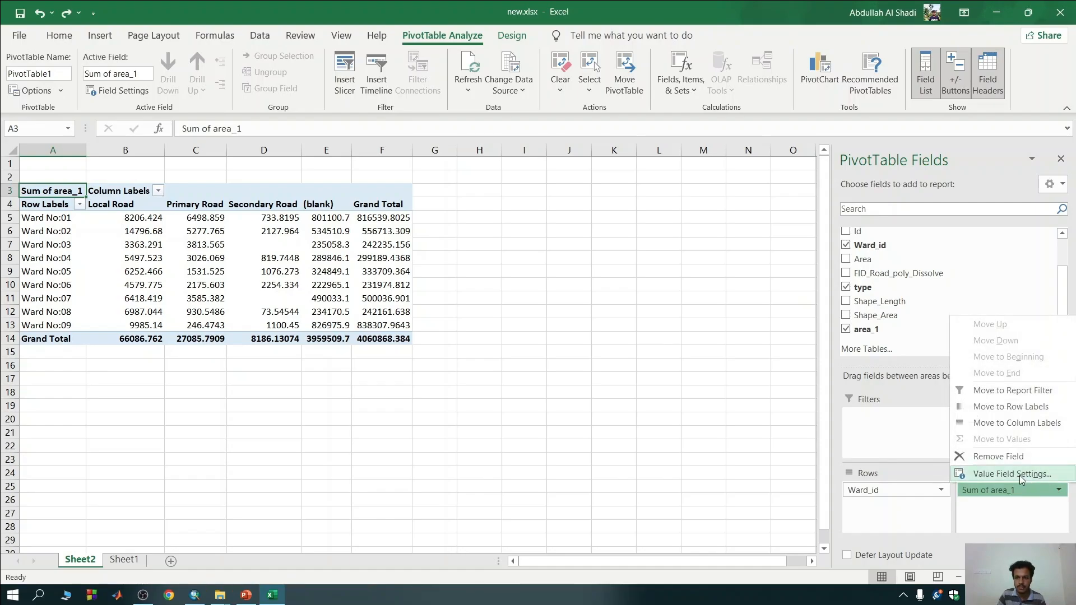
{"action": "left_click", "coordinate": [1012, 473]}
{"action": "left_click", "coordinate": [269, 229]}
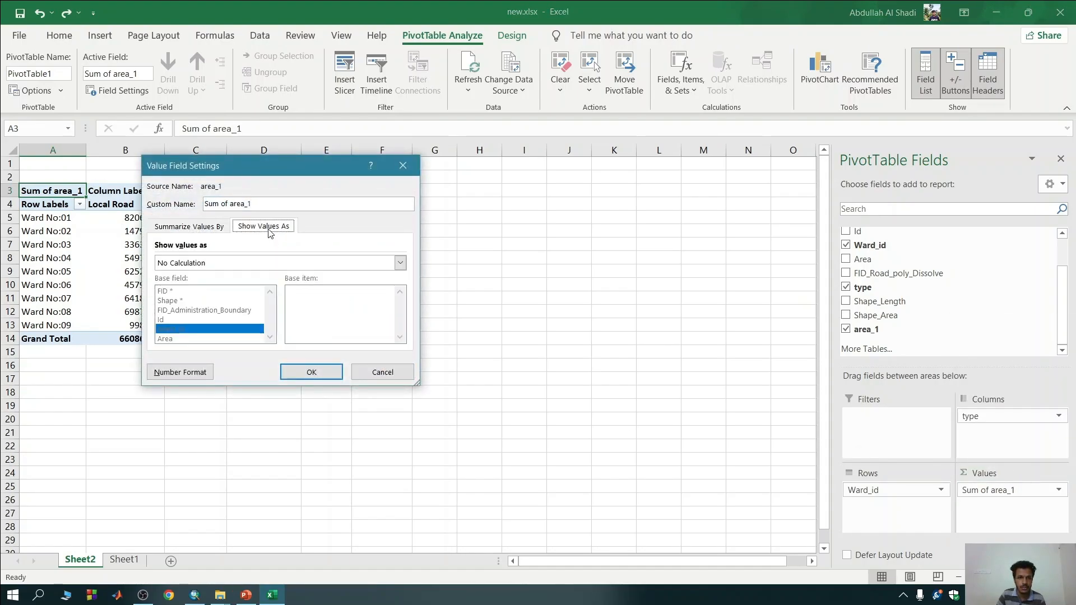
{"action": "left_click", "coordinate": [241, 263]}
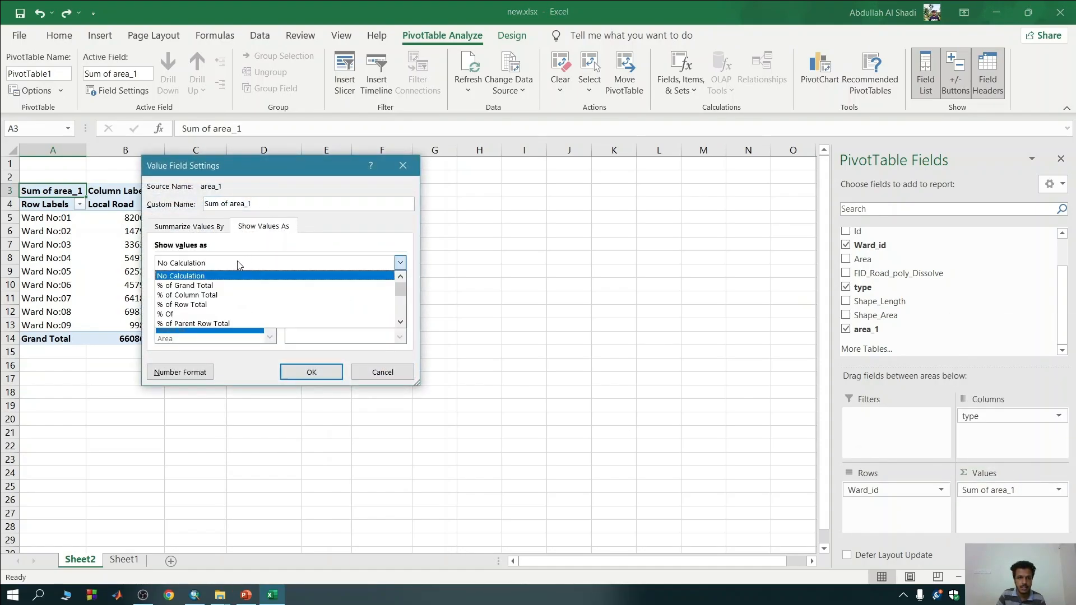
{"action": "left_click", "coordinate": [203, 308]}
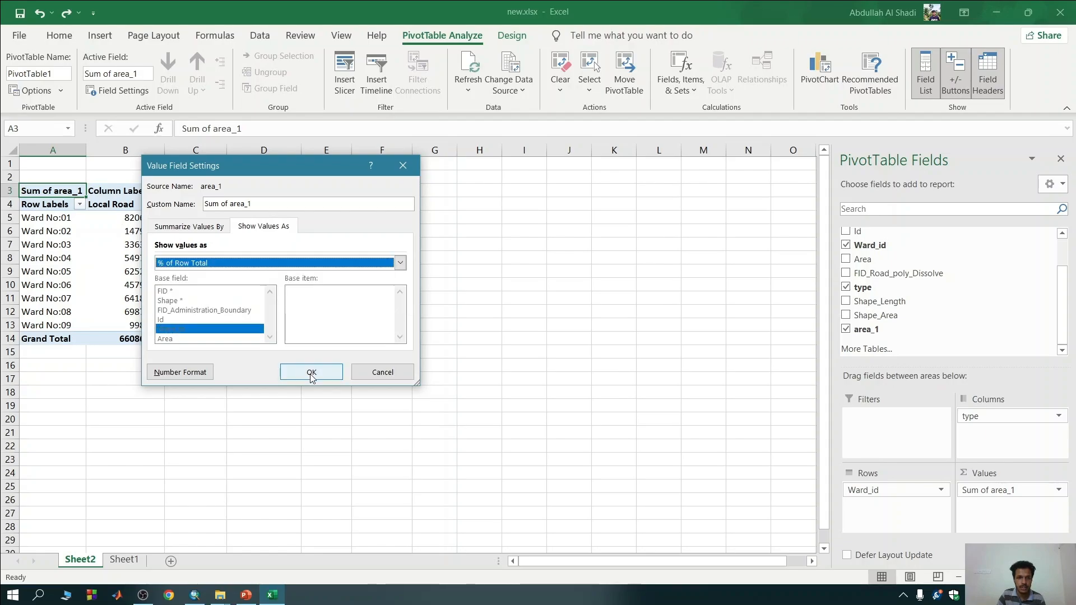
{"action": "left_click", "coordinate": [312, 372]}
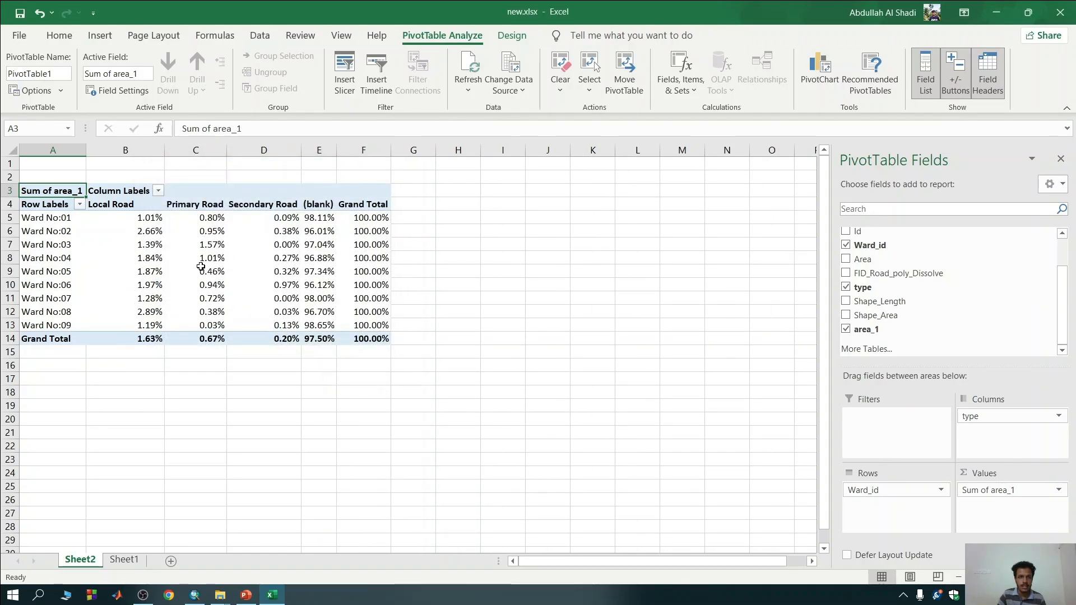
{"action": "mouse_move", "coordinate": [303, 266]}
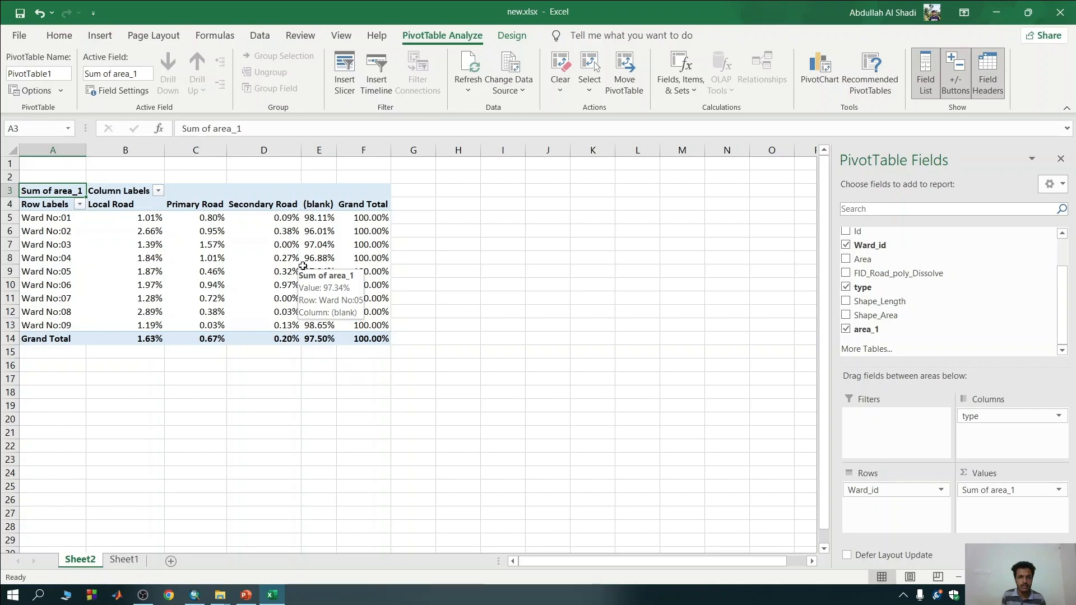